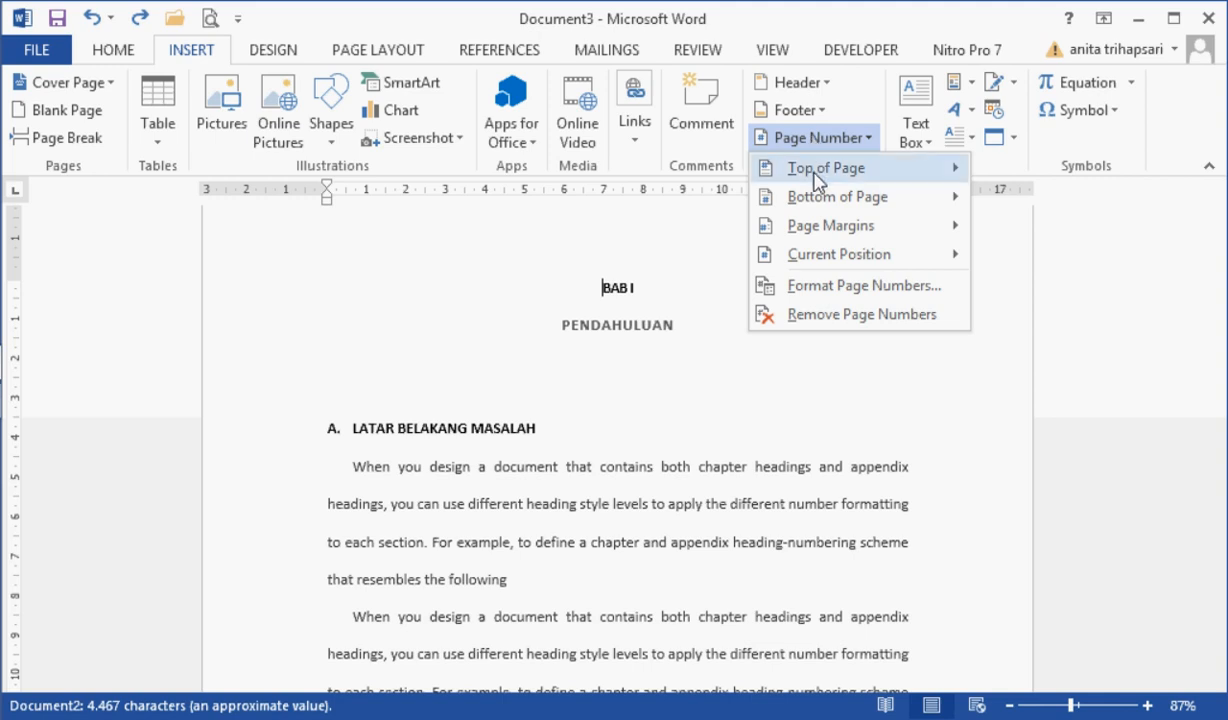
Step: Insert a centred page number at the top of the pages using the Plain Number 2 style
mouse_move(815, 178)
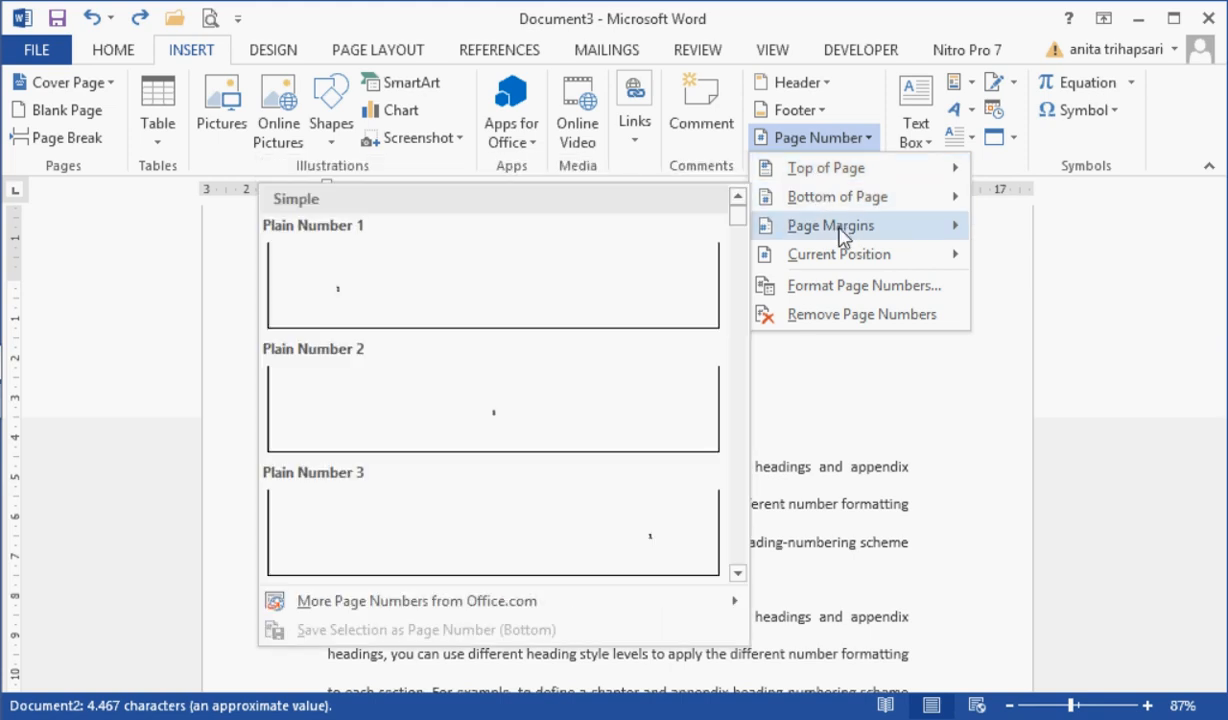
mouse_move(842, 235)
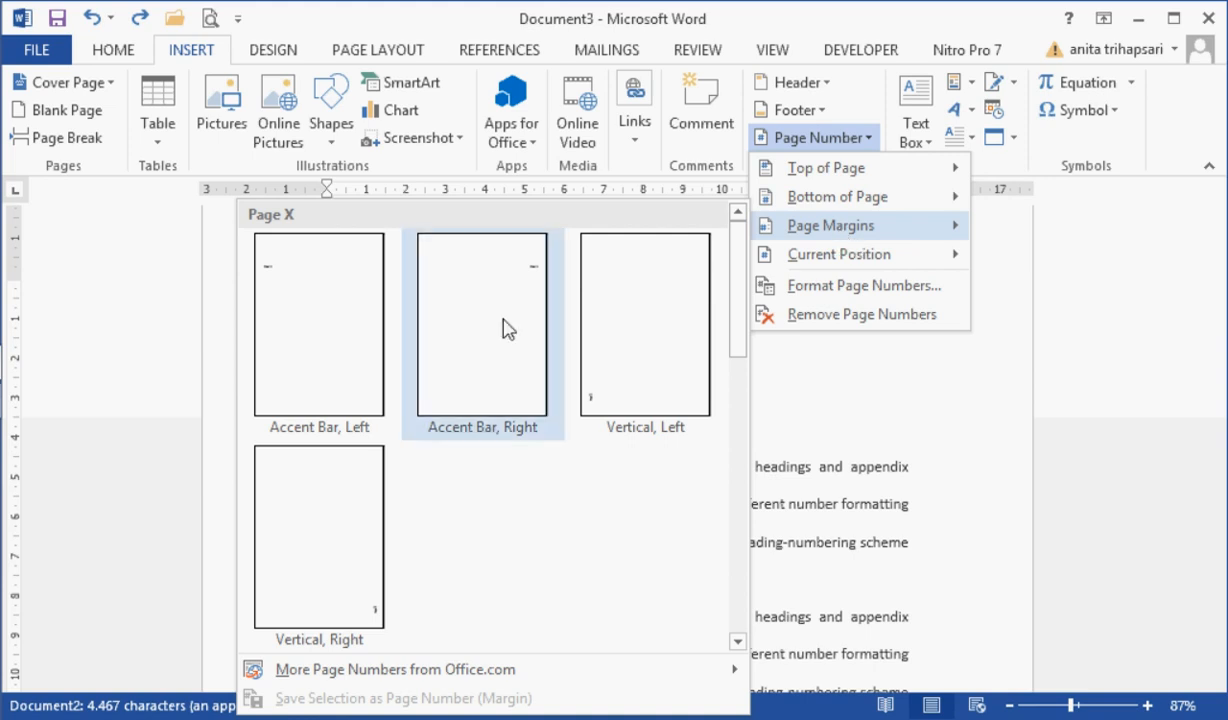
mouse_move(848, 267)
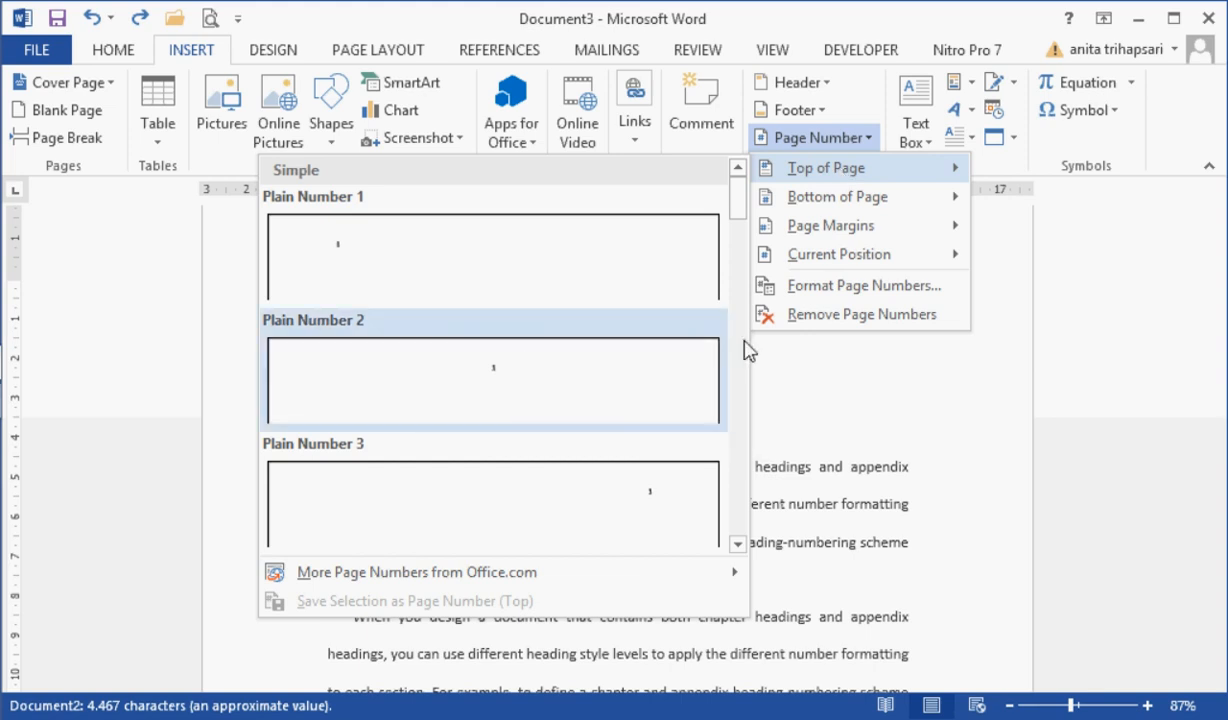
scroll(742, 368, down, 3)
scroll(742, 368, down, 3)
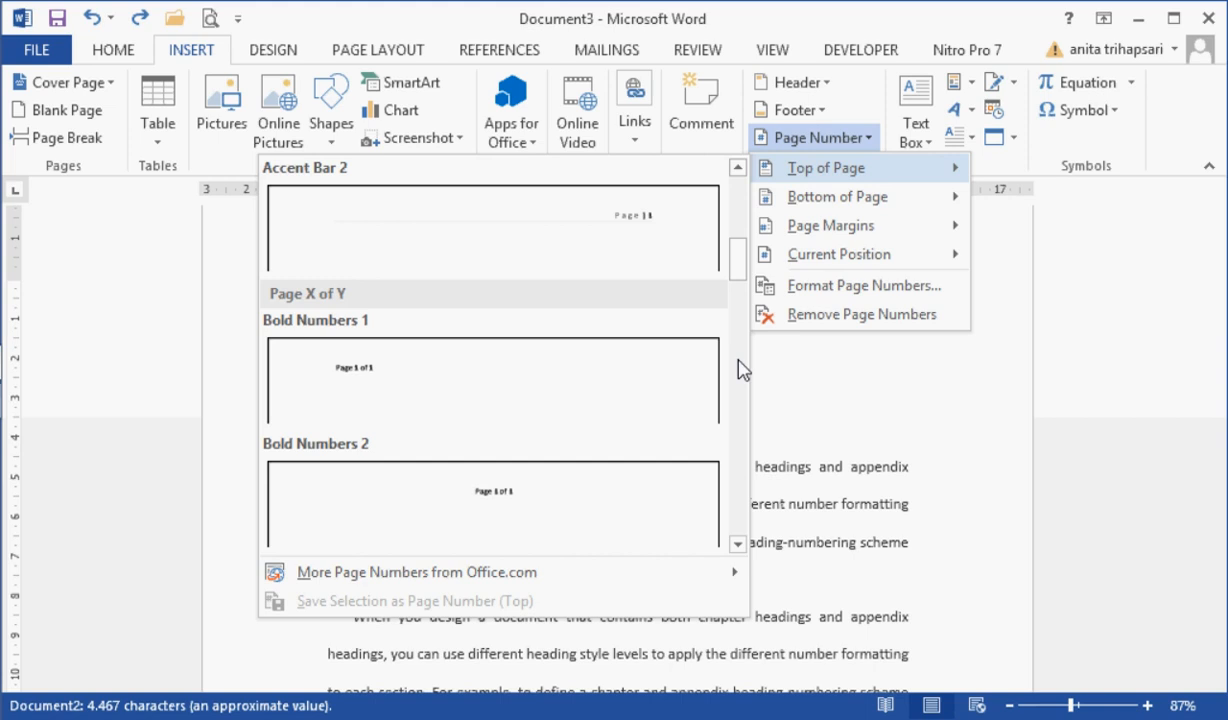
scroll(742, 366, down, 3)
scroll(742, 233, up, 6)
drag(741, 212, 739, 196)
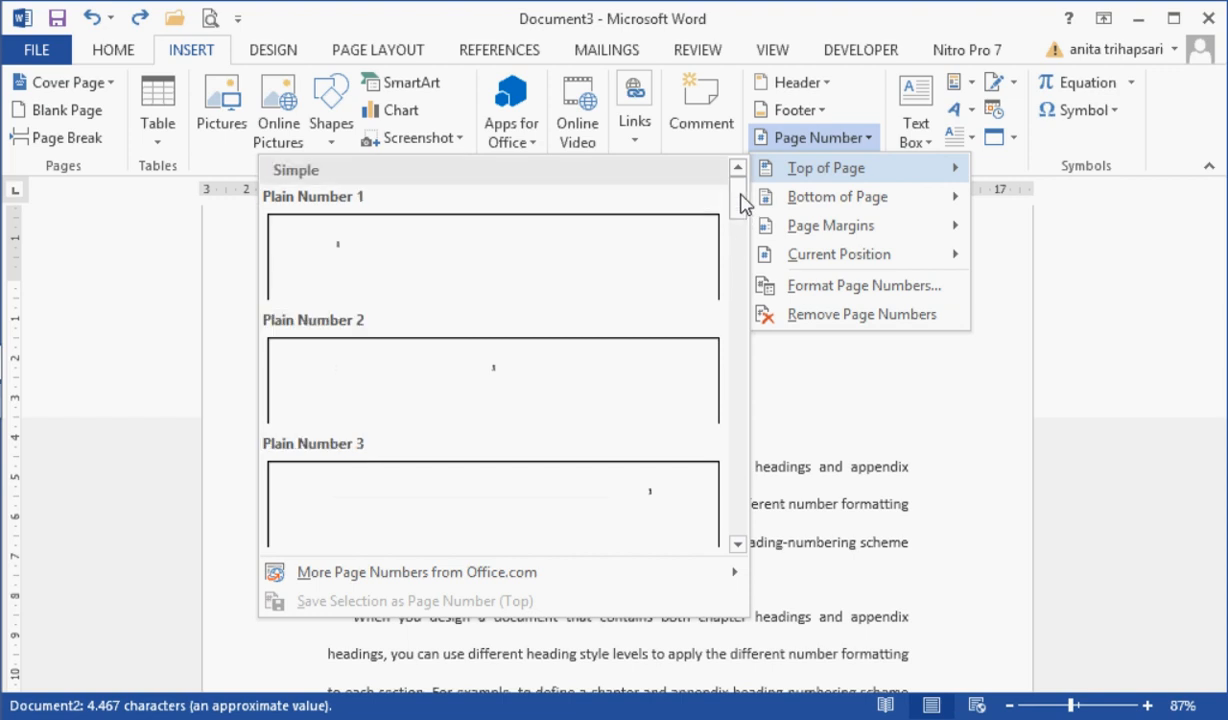
key(Escape)
key(Escape)
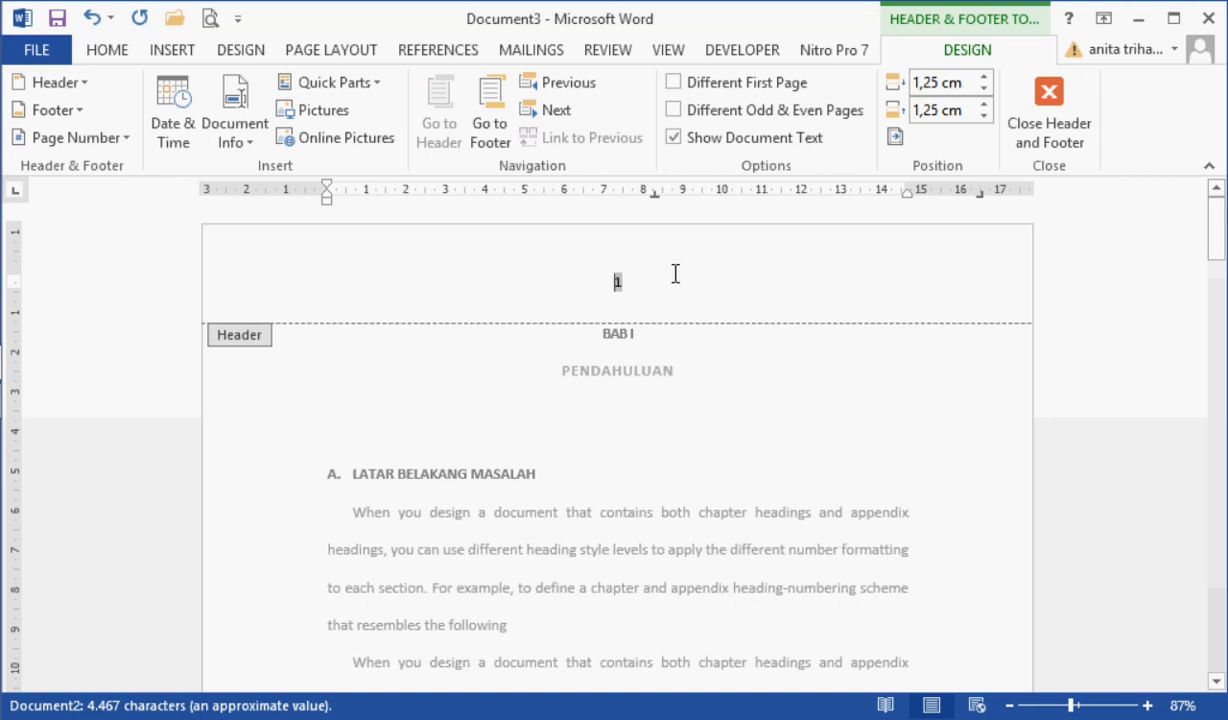
Step: Change the header page number format to - 1 -, - 2 -, - 3 -
click(1220, 341)
click(1220, 341)
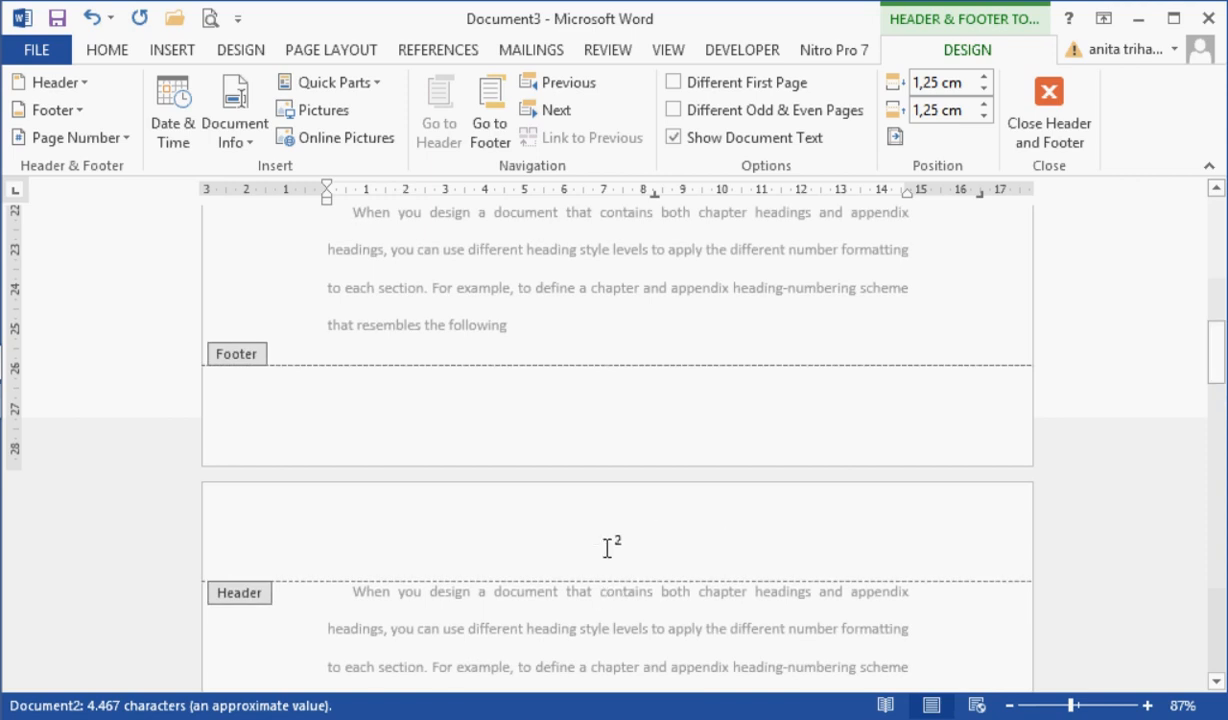
click(1220, 233)
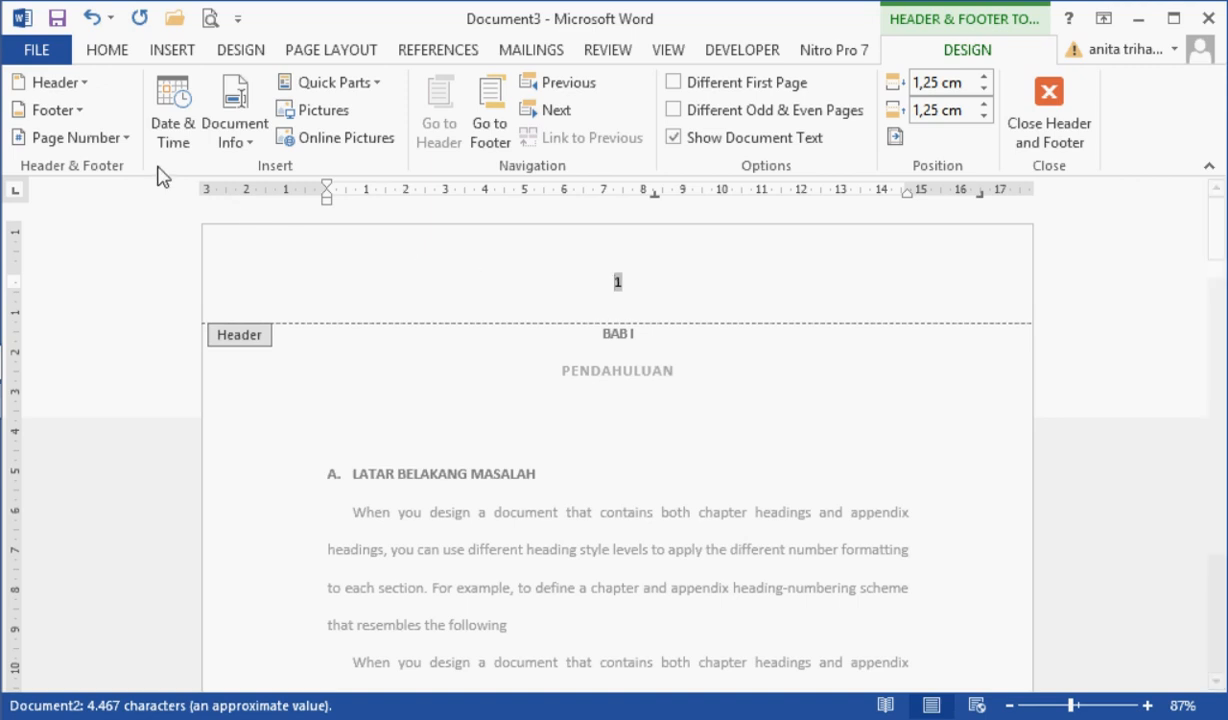
click(128, 140)
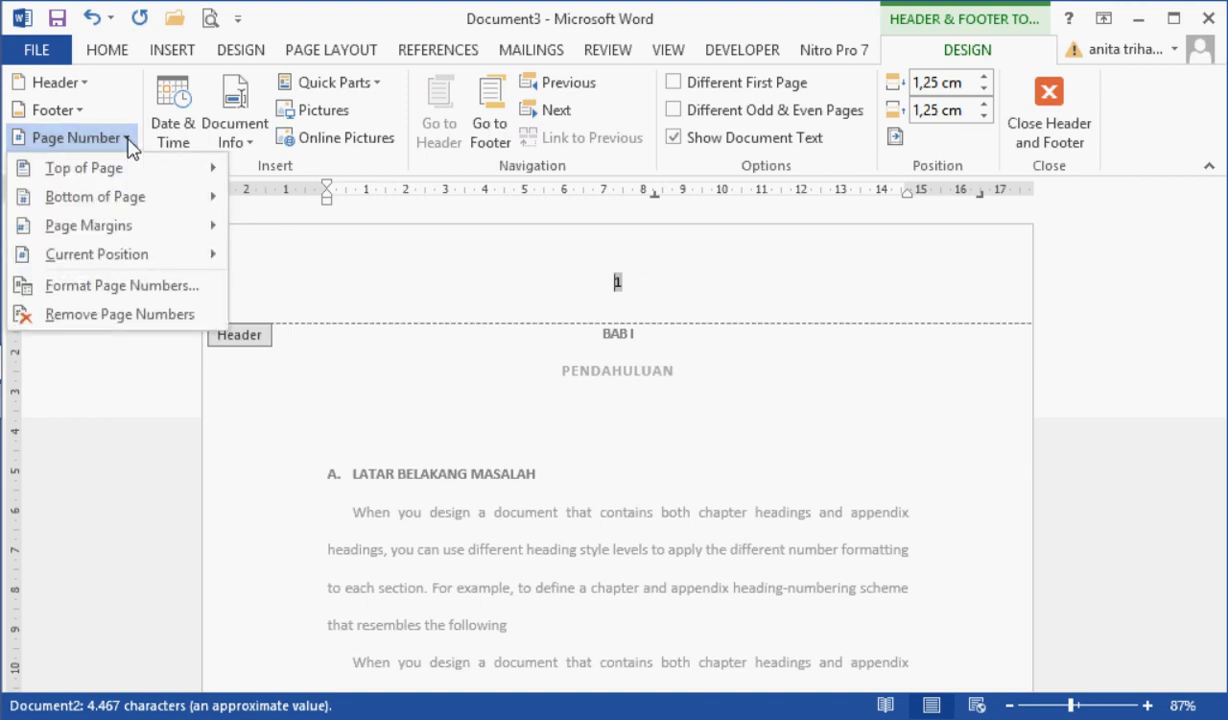
click(145, 287)
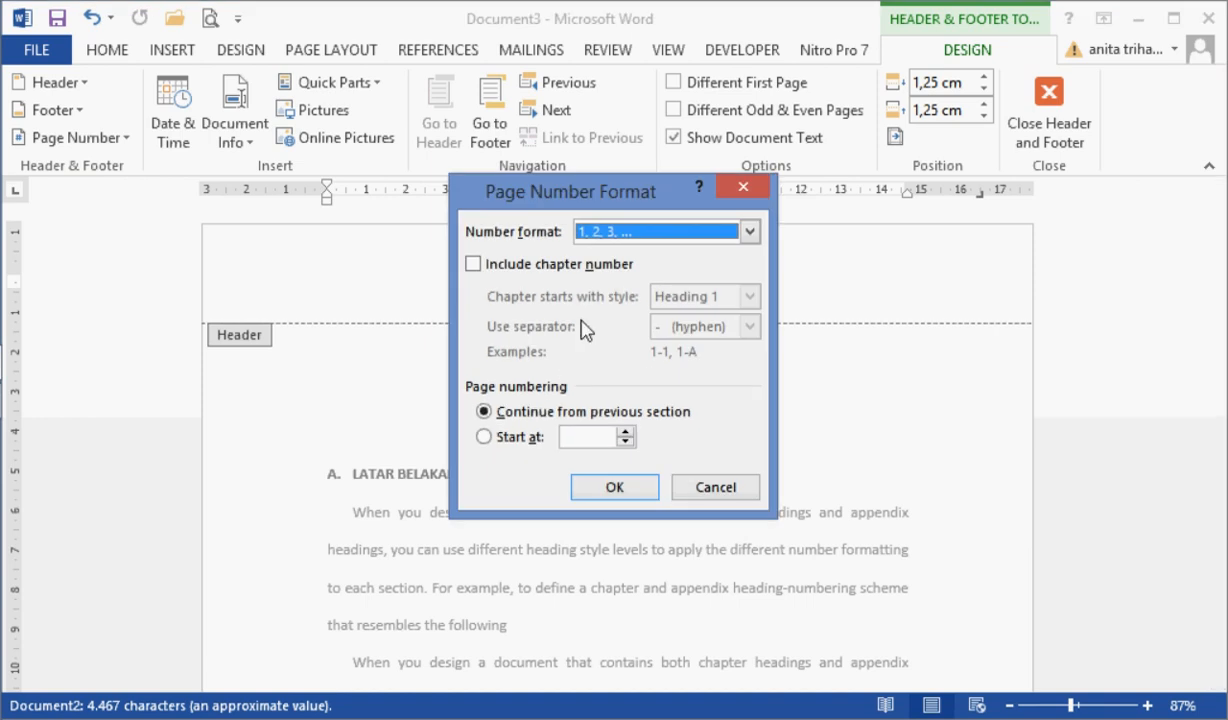
click(749, 232)
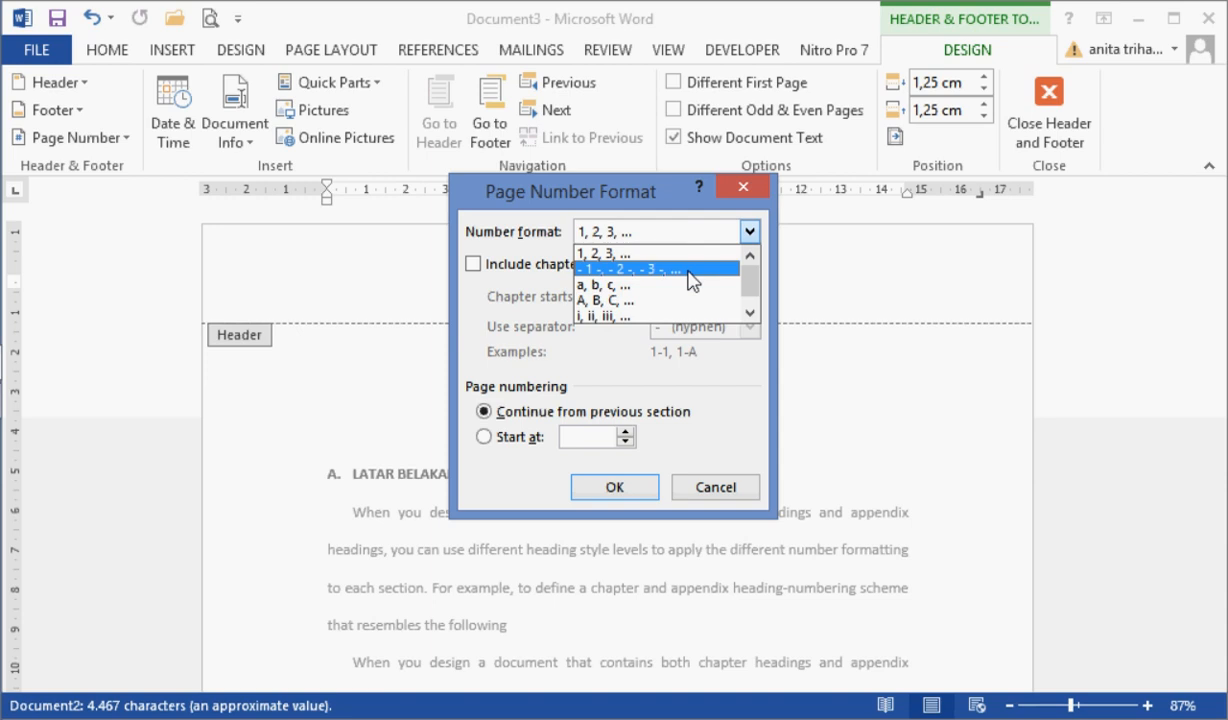
click(622, 267)
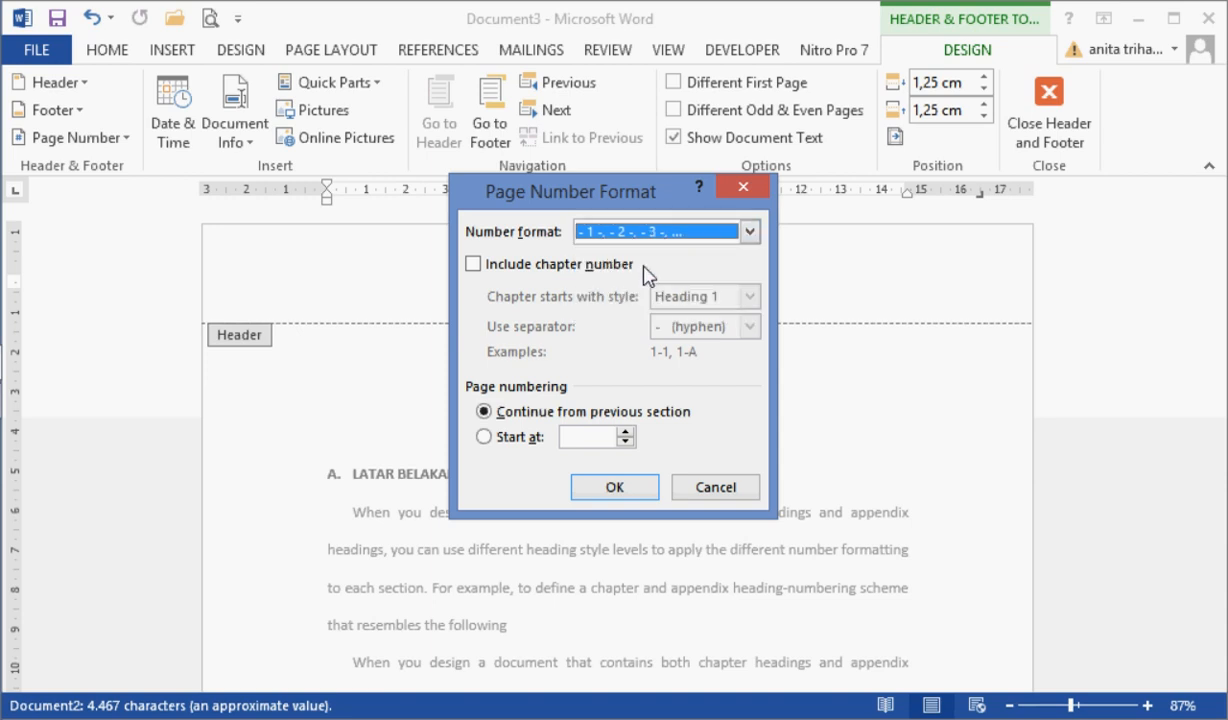
click(641, 492)
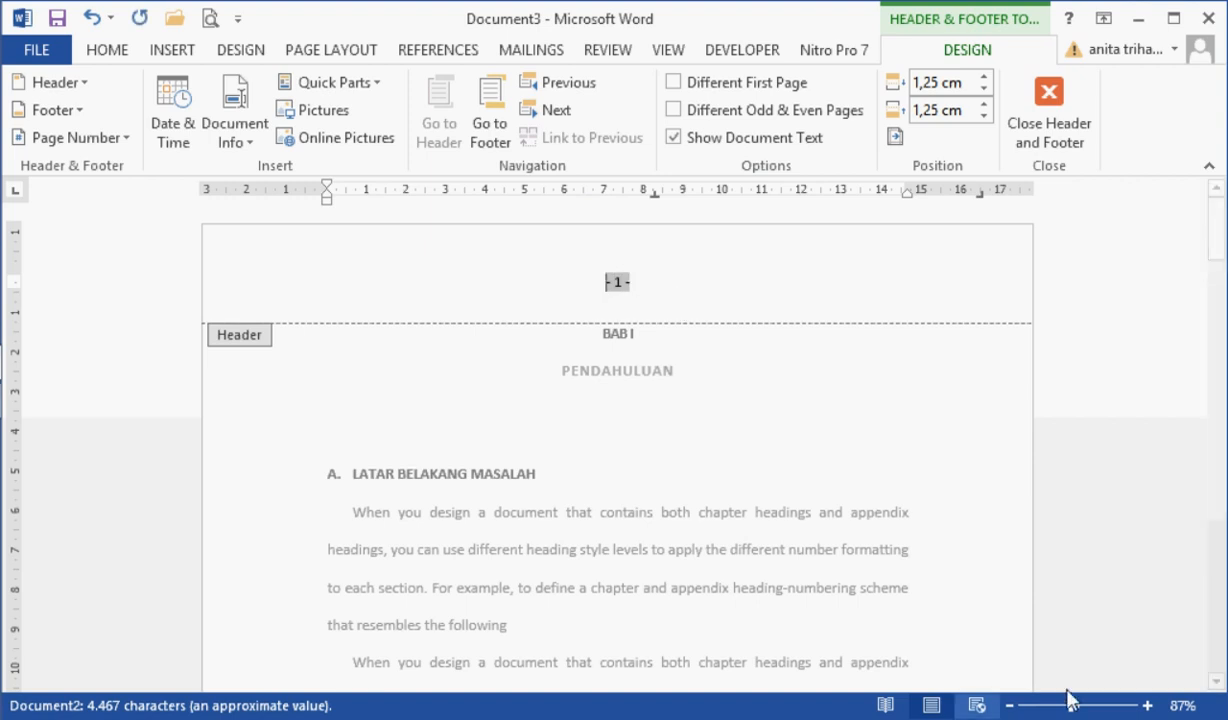
Step: Change the page number format to lowercase Roman numerals i, ii, iii
click(1095, 706)
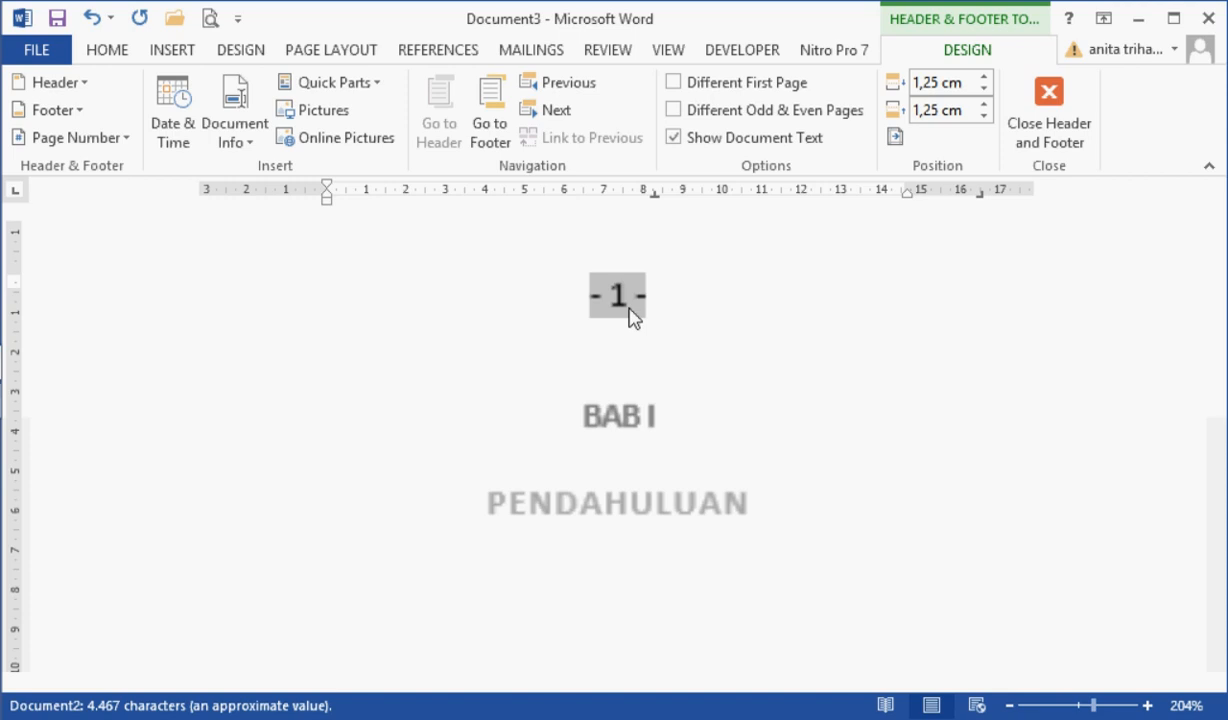
click(80, 137)
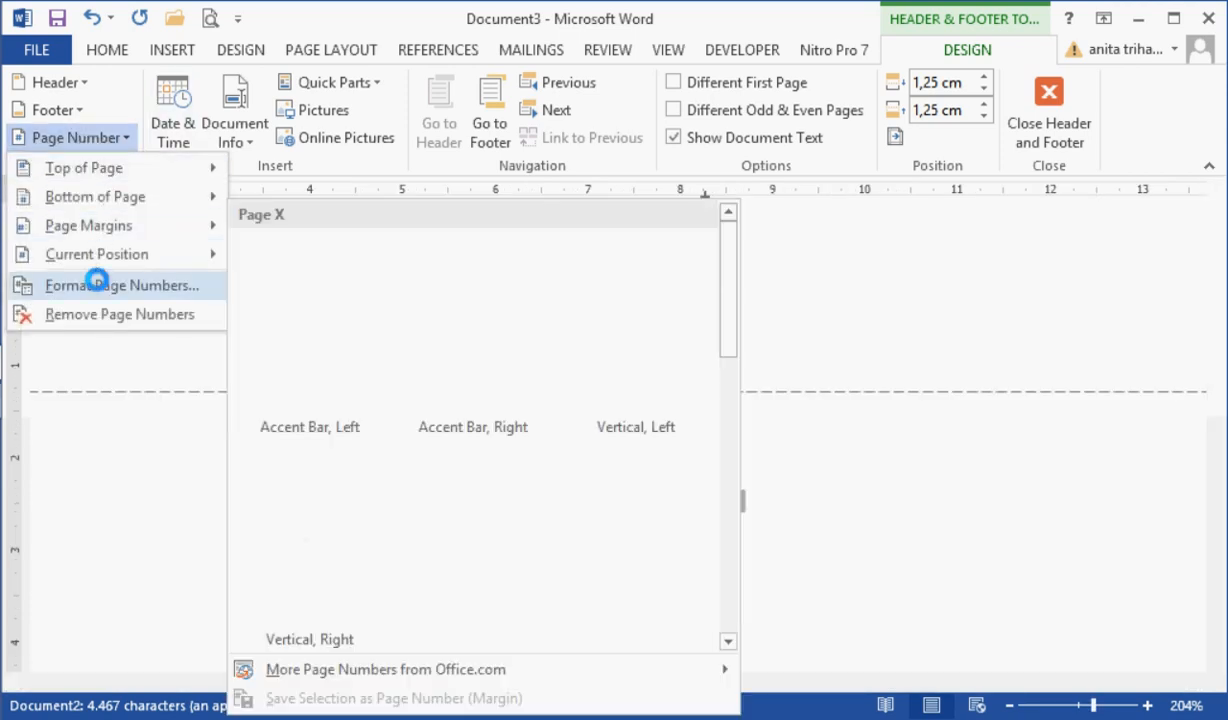
click(97, 283)
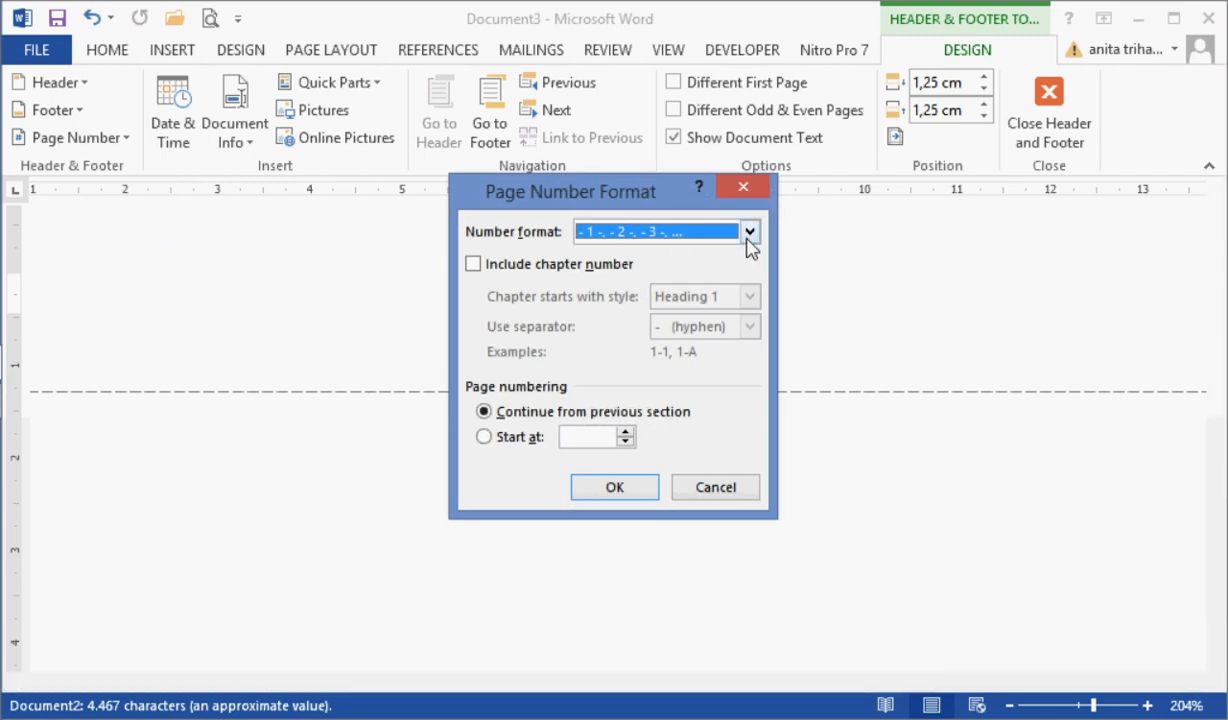
click(749, 231)
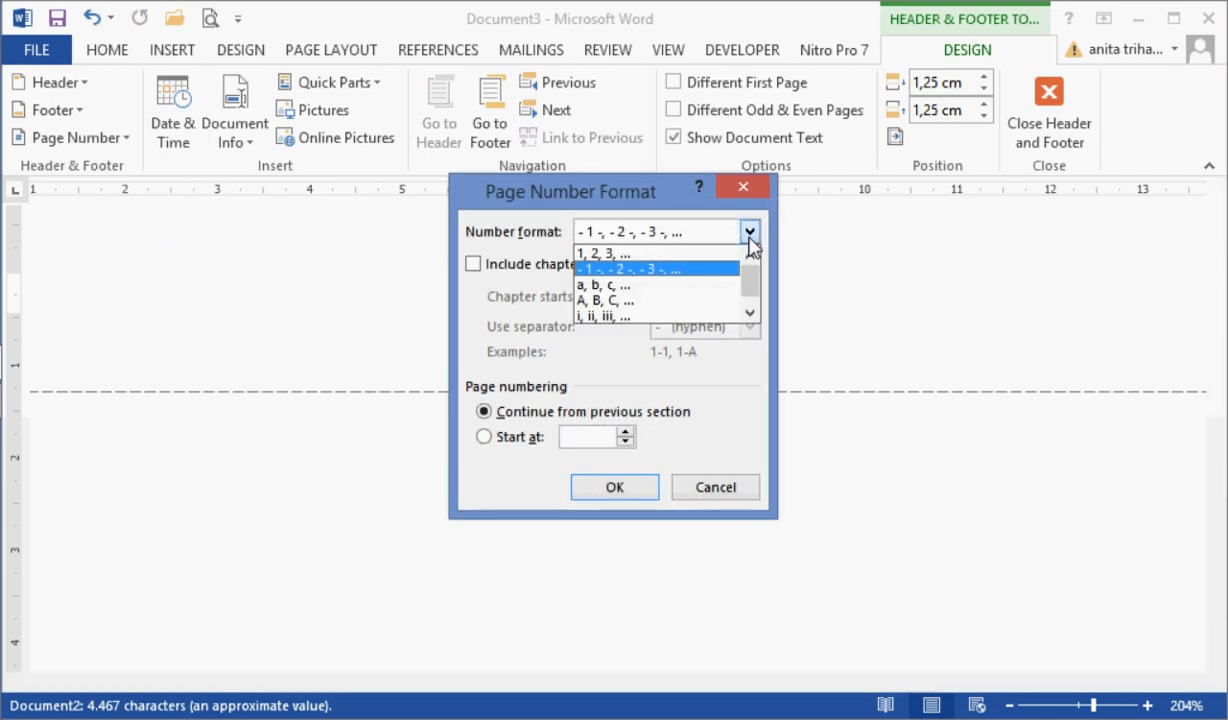
click(682, 317)
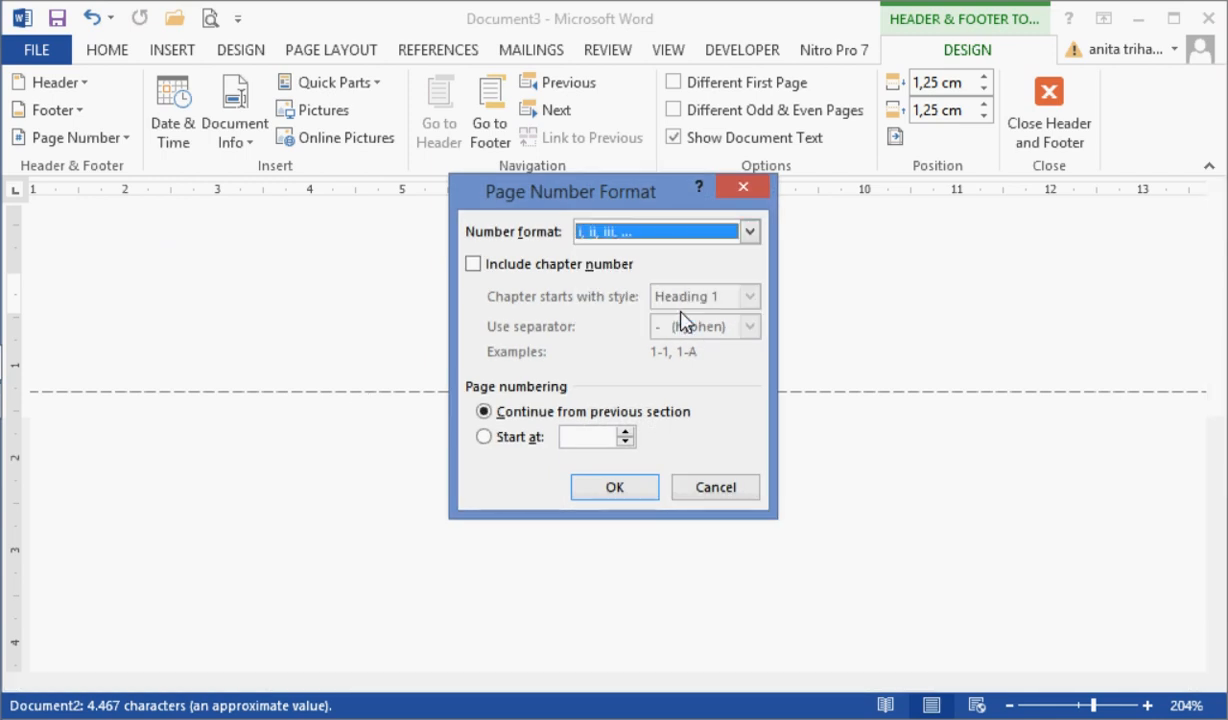
click(628, 488)
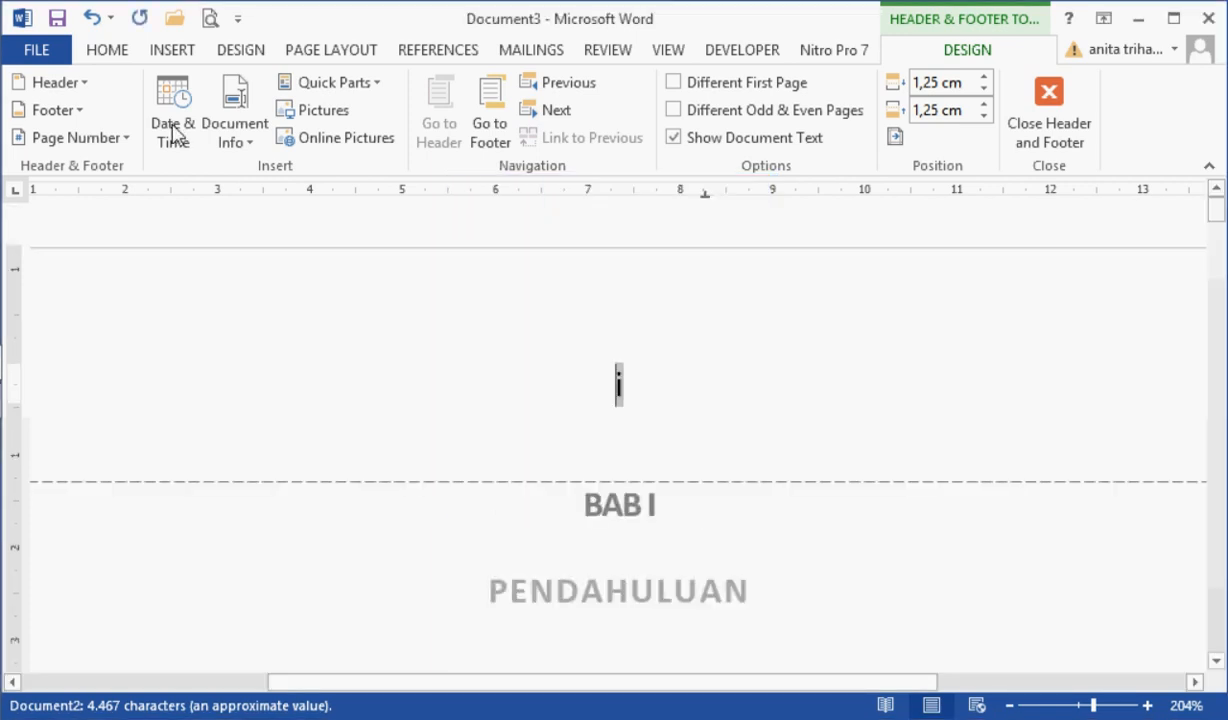
Step: Choose the 1, 2, 3 page number format, leaving the chapter number excluded
click(122, 140)
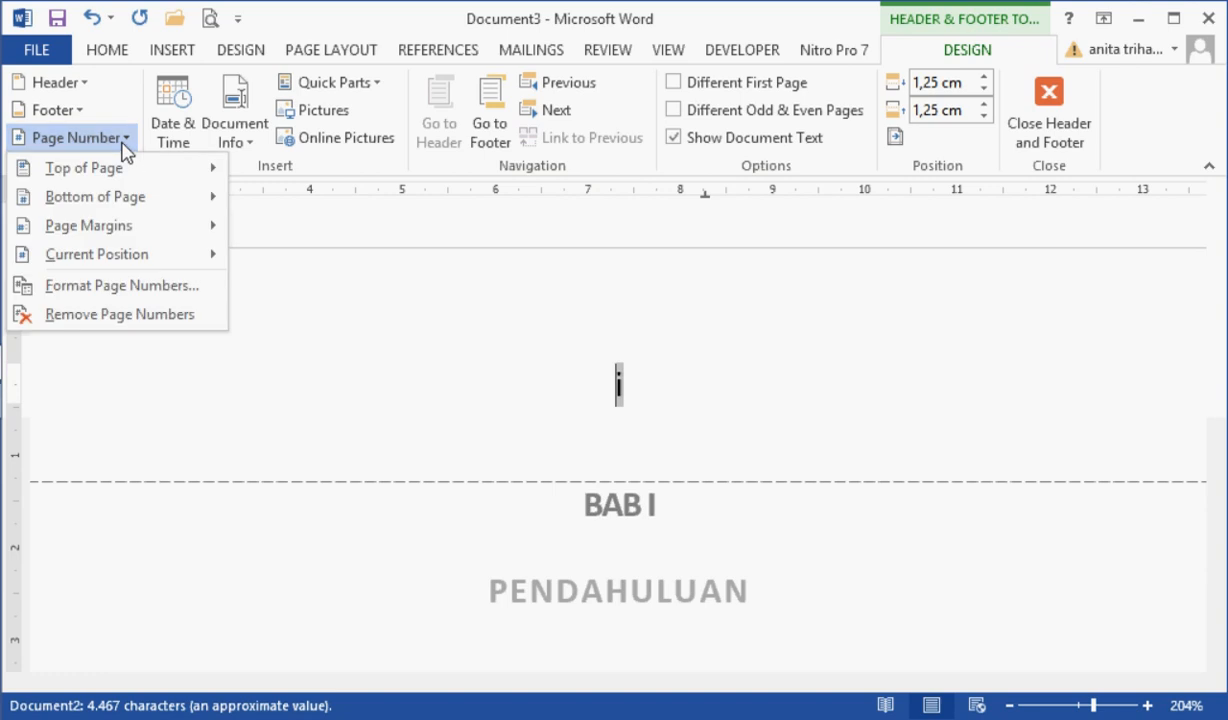
click(134, 288)
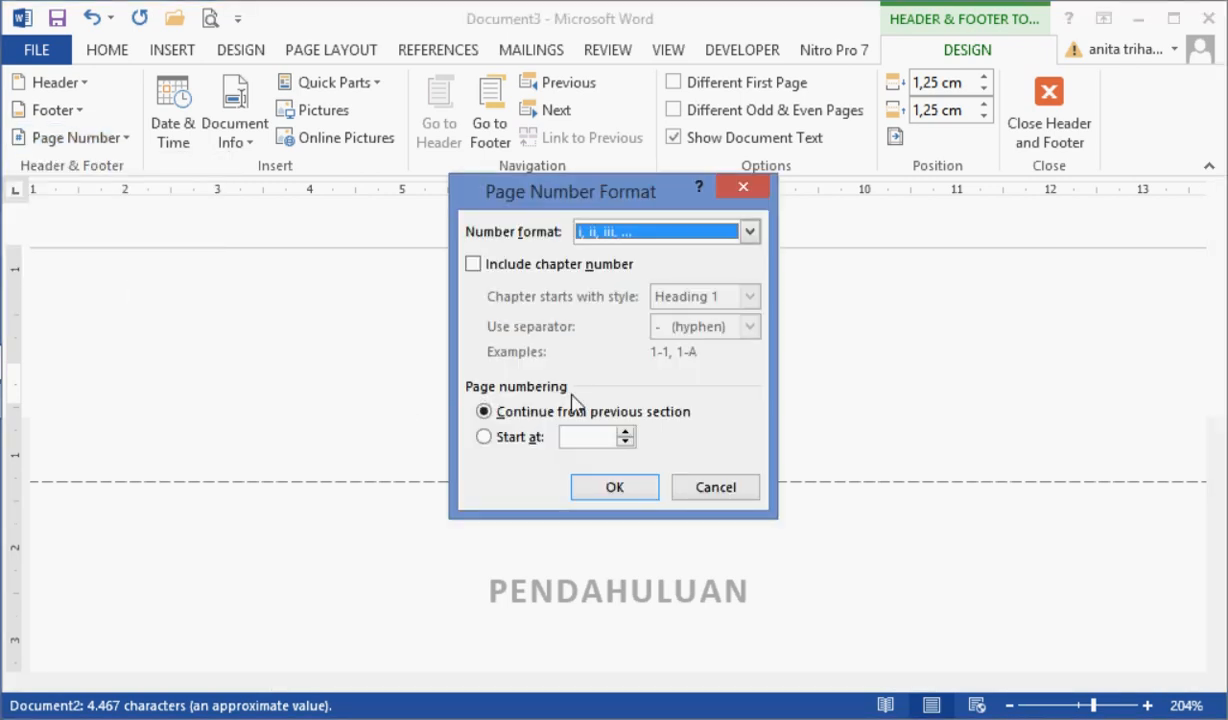
click(473, 264)
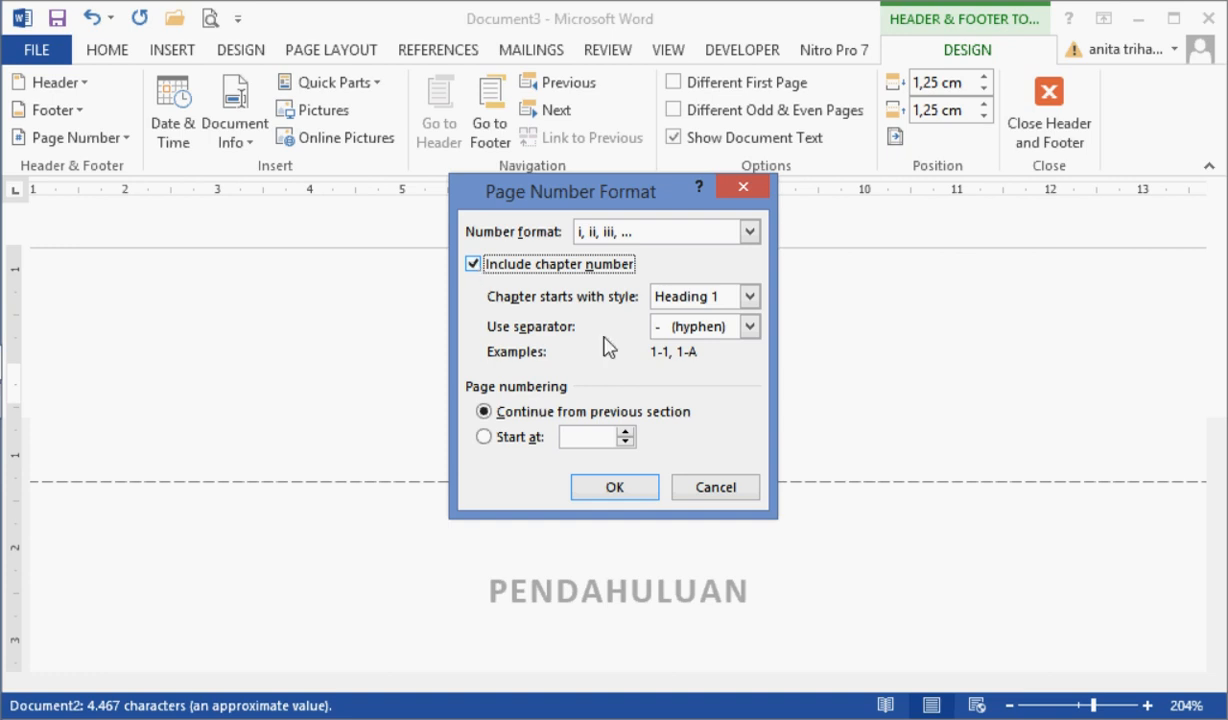
click(473, 264)
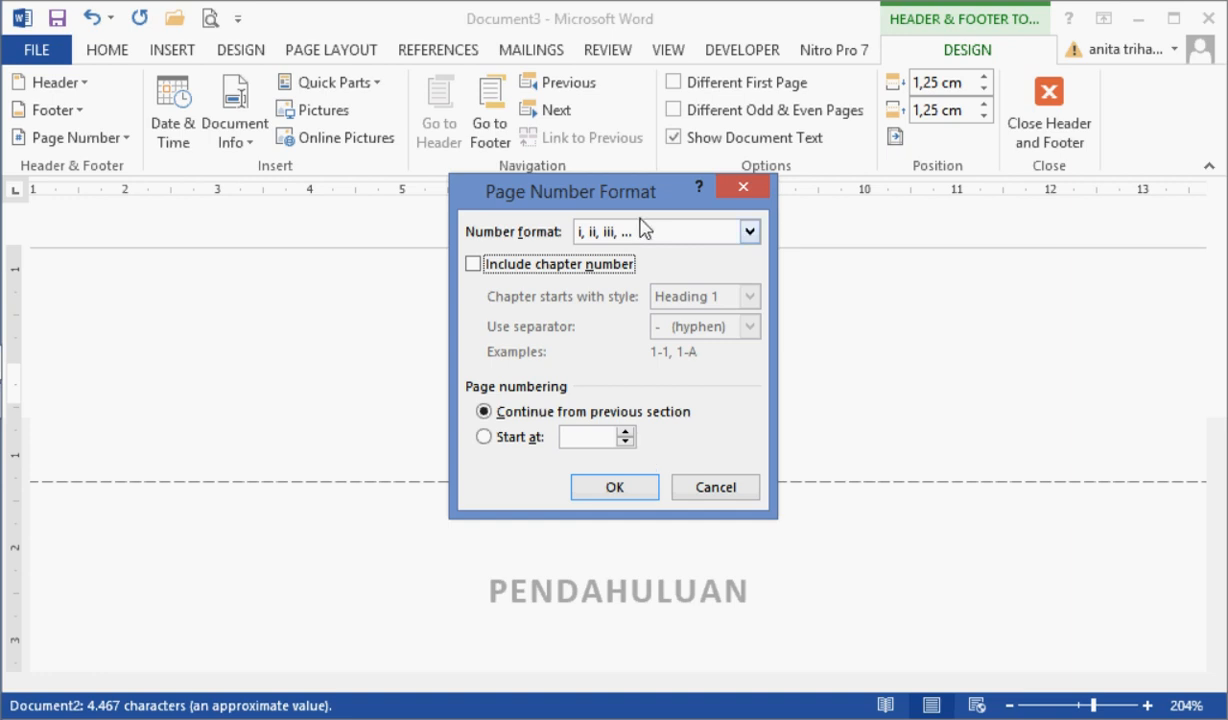
drag(615, 200, 934, 200)
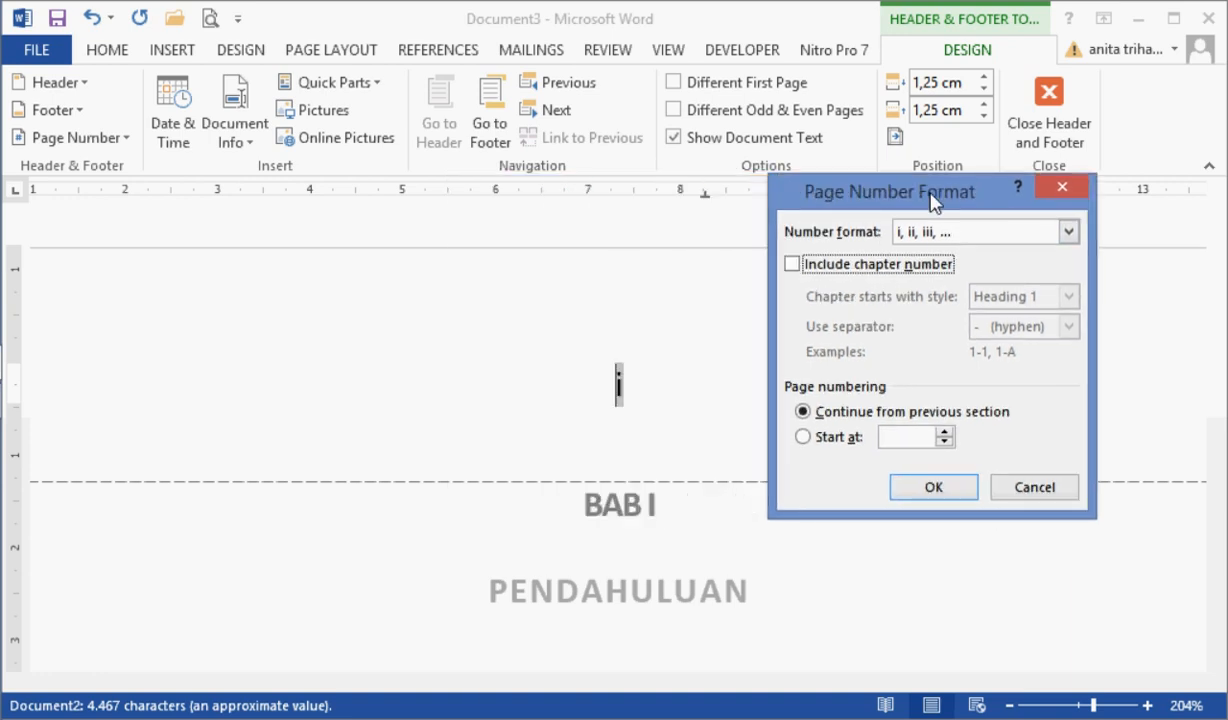
click(1030, 236)
click(1012, 256)
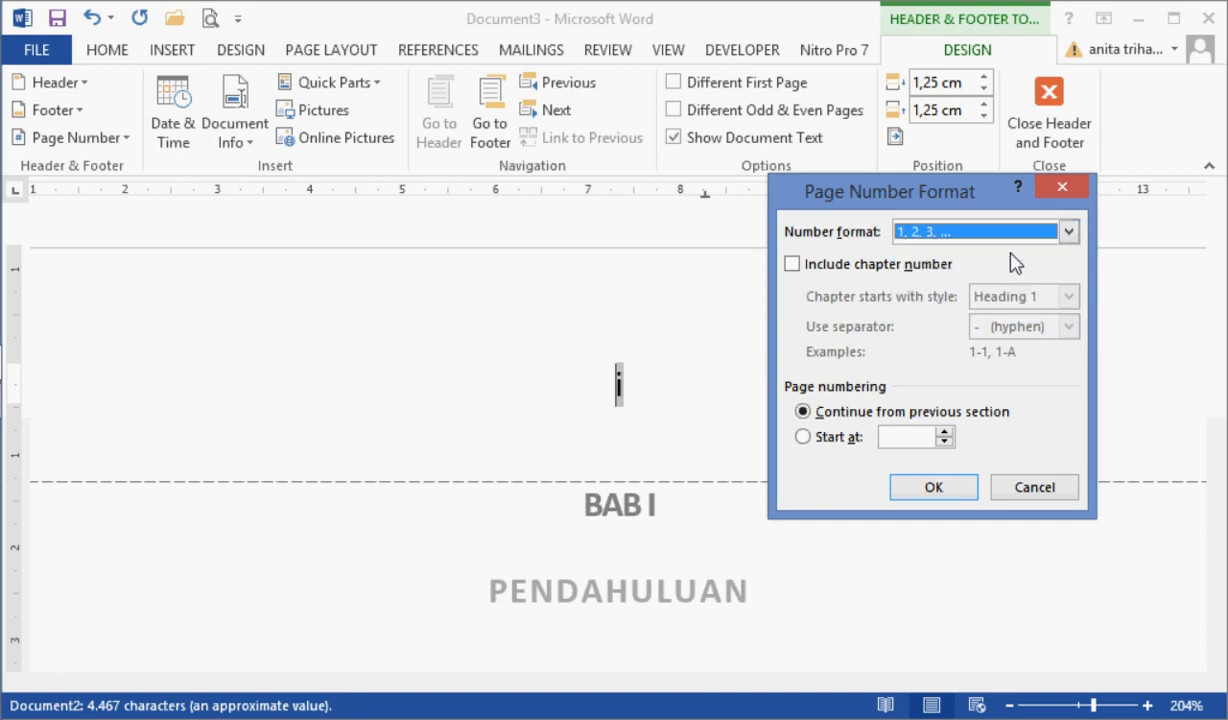
Step: Set the page numbering to start at 5 and apply the page number format
click(824, 440)
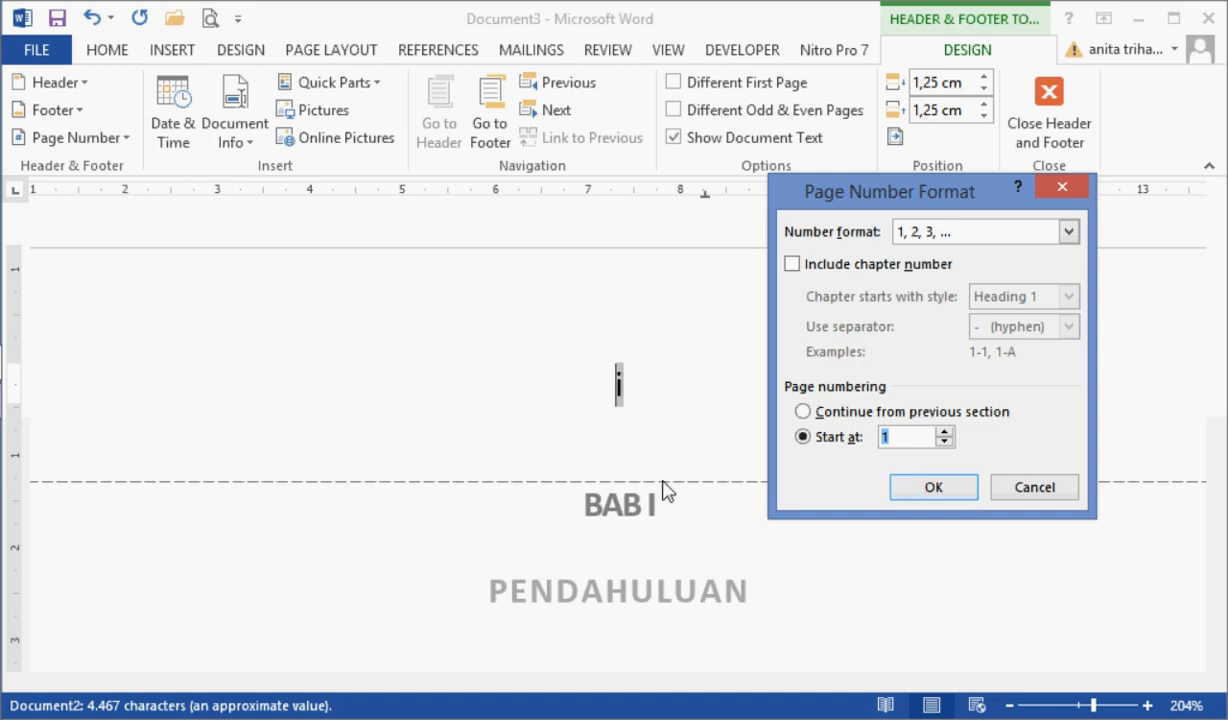
click(903, 435)
key(BackSpace)
text(5)
click(926, 503)
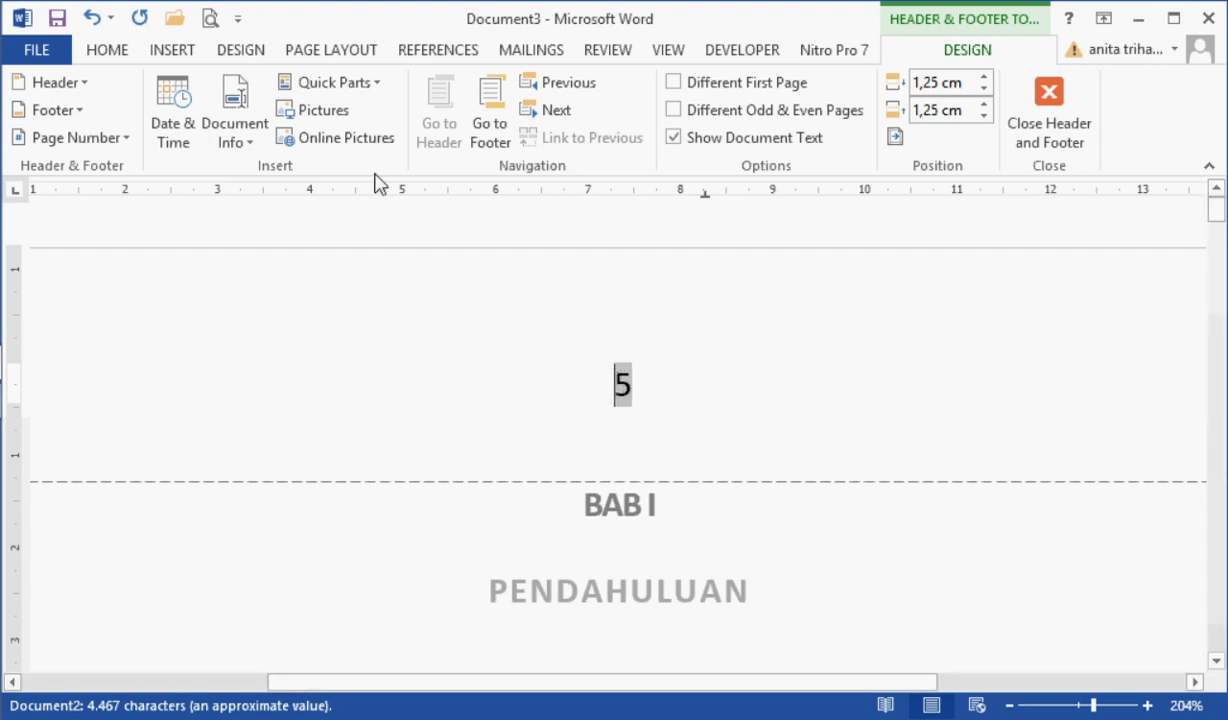
Step: Insert the date in the header before the page number, using the 27 September 2020 format
click(182, 113)
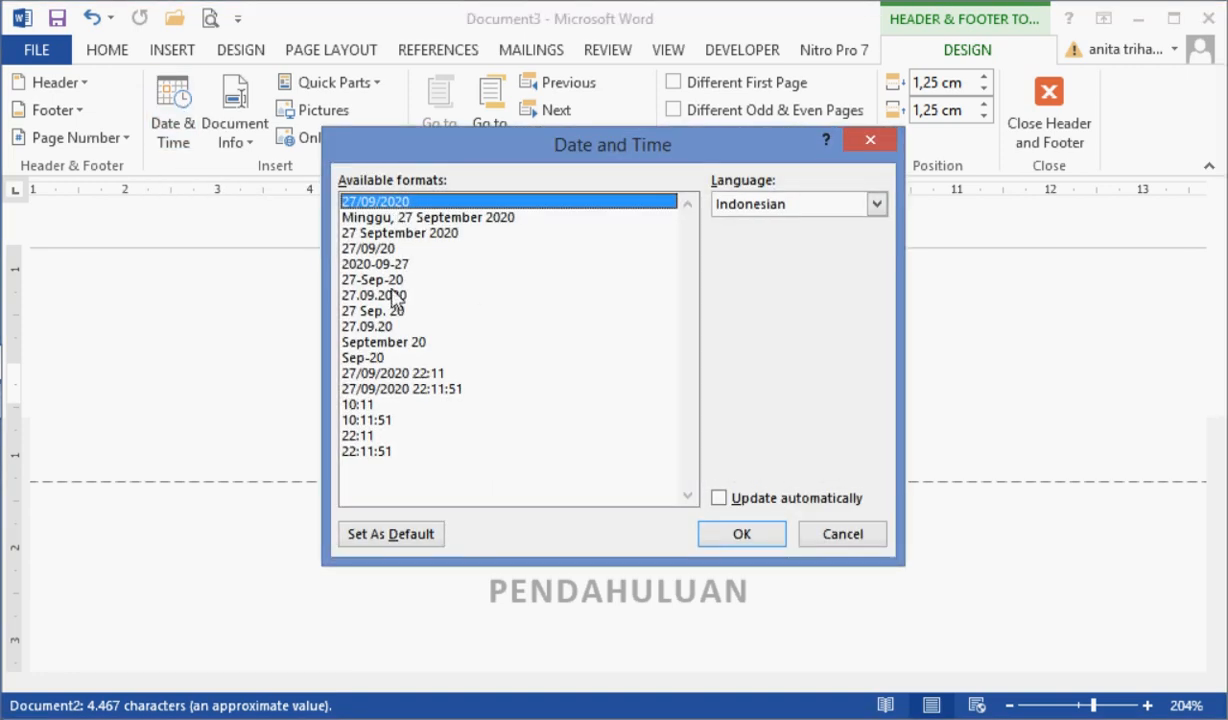
click(366, 232)
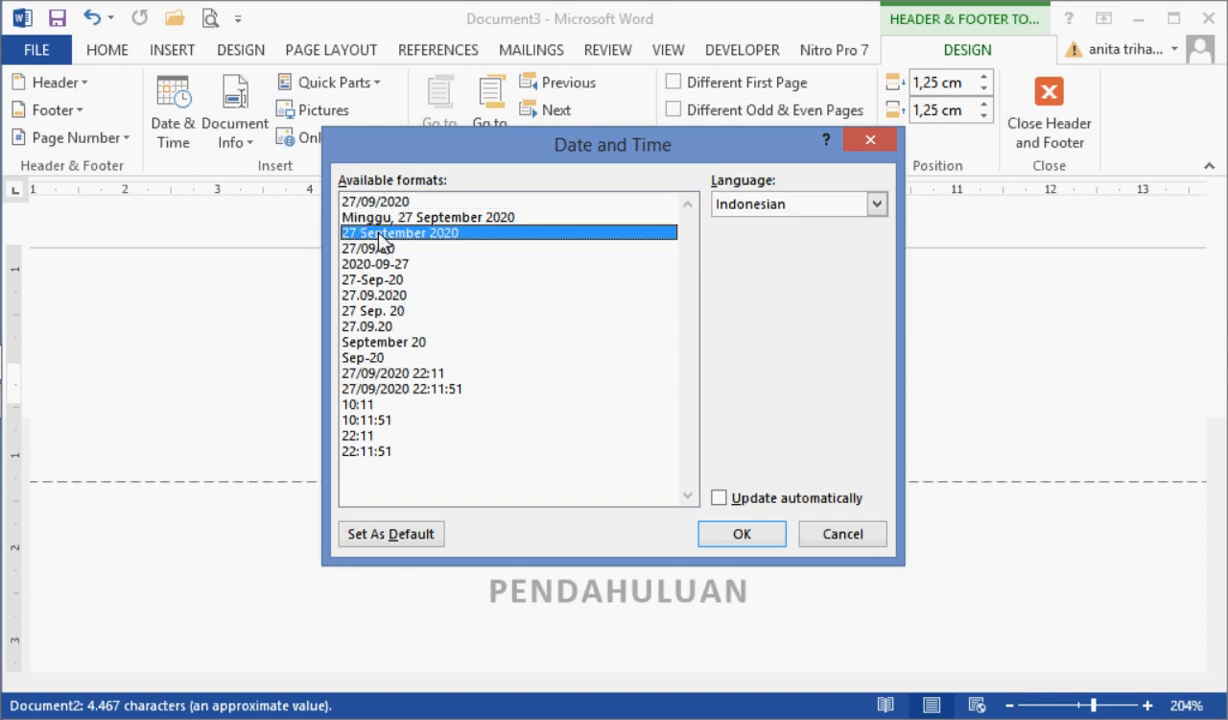
click(741, 534)
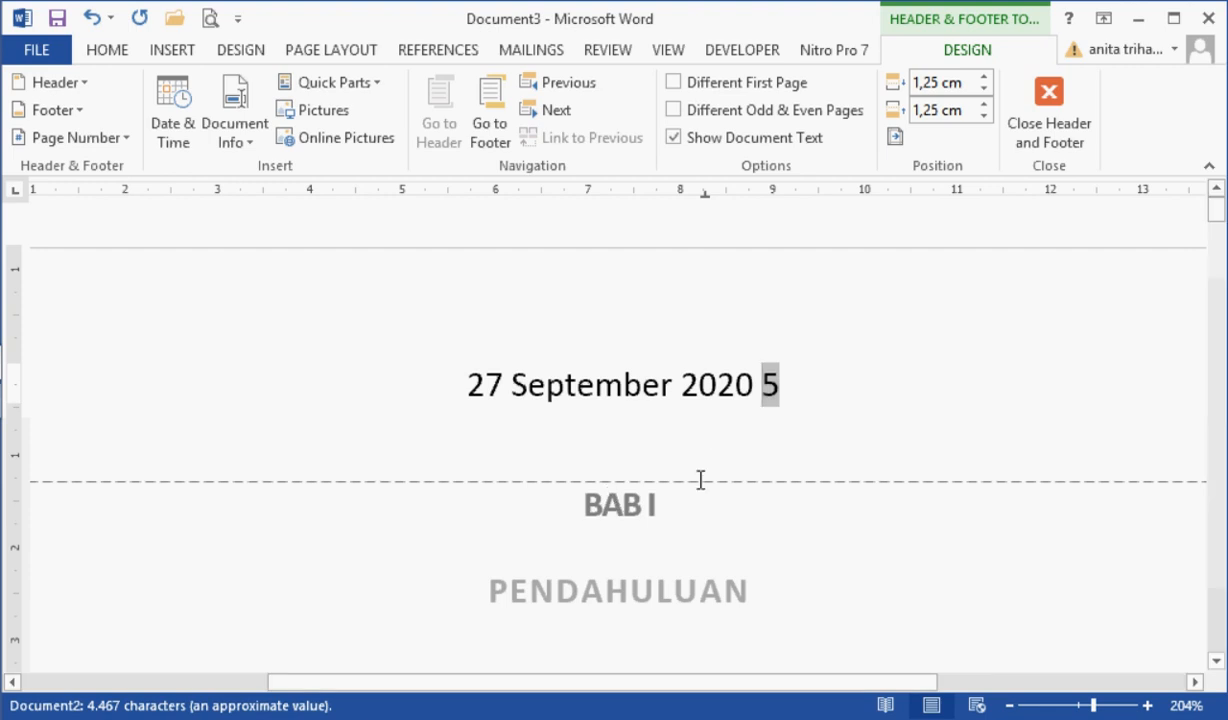
Step: Make the header's date and page number red and bold
drag(800, 378, 458, 390)
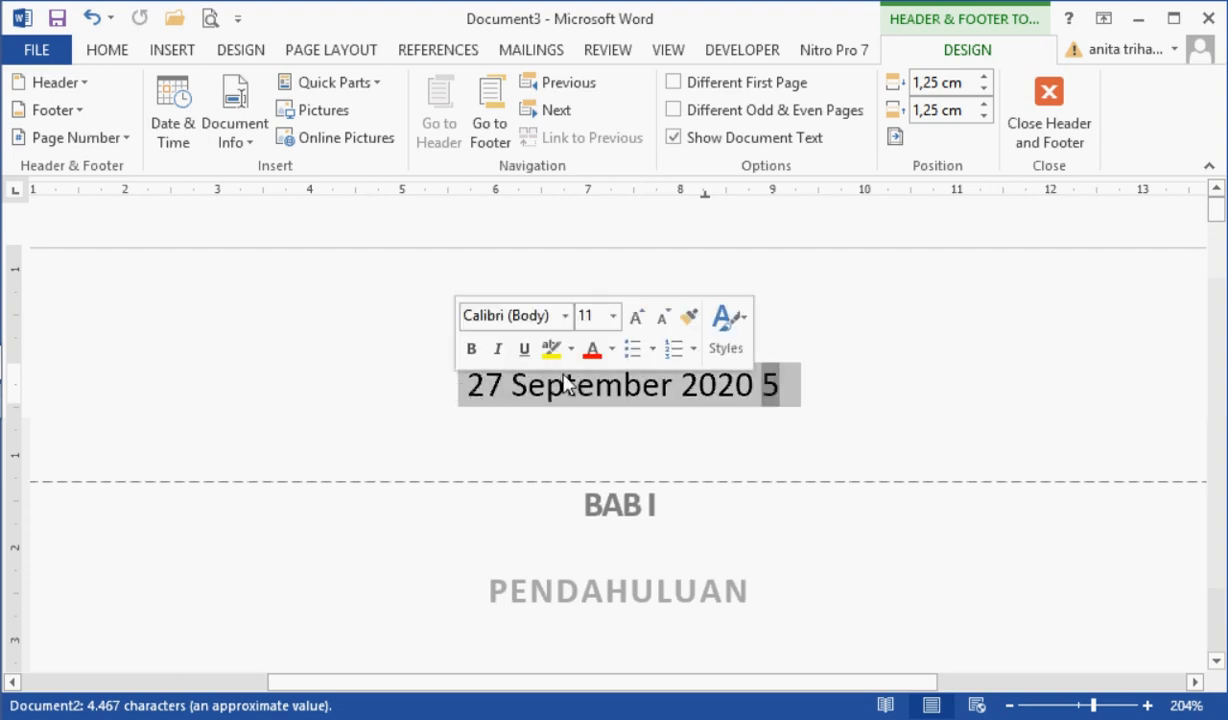
click(593, 352)
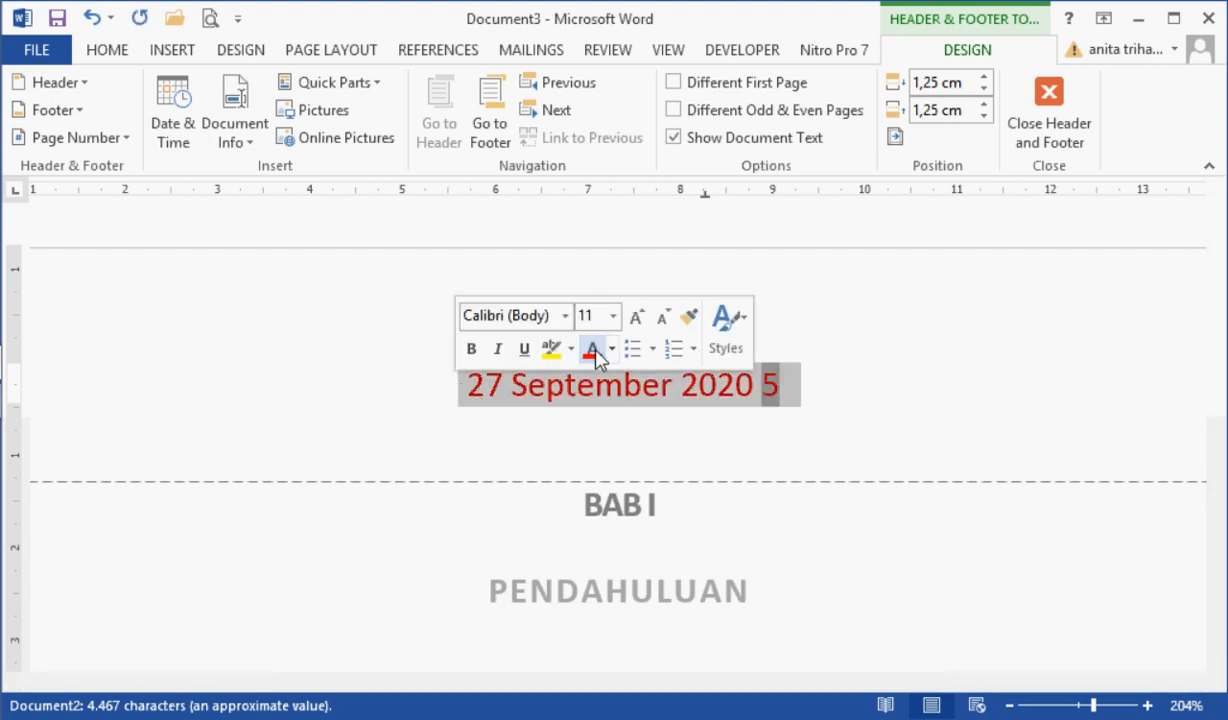
click(471, 349)
click(884, 408)
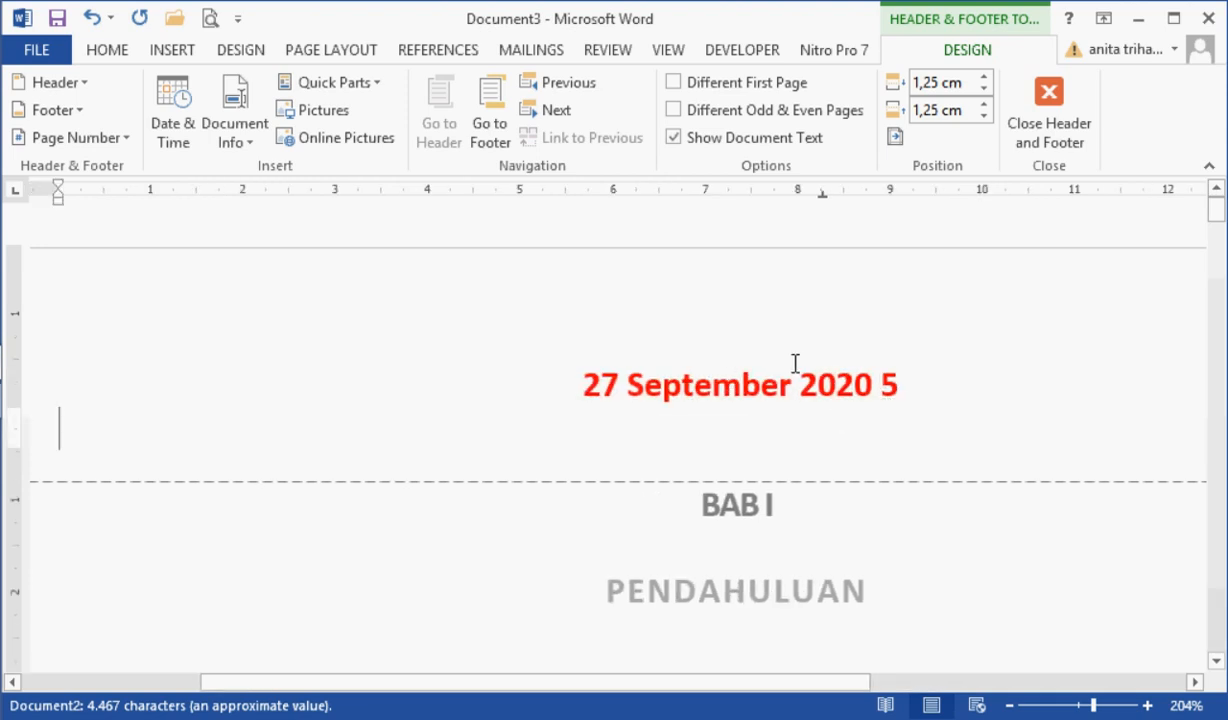
Step: Delete the date and page number from the header
click(921, 381)
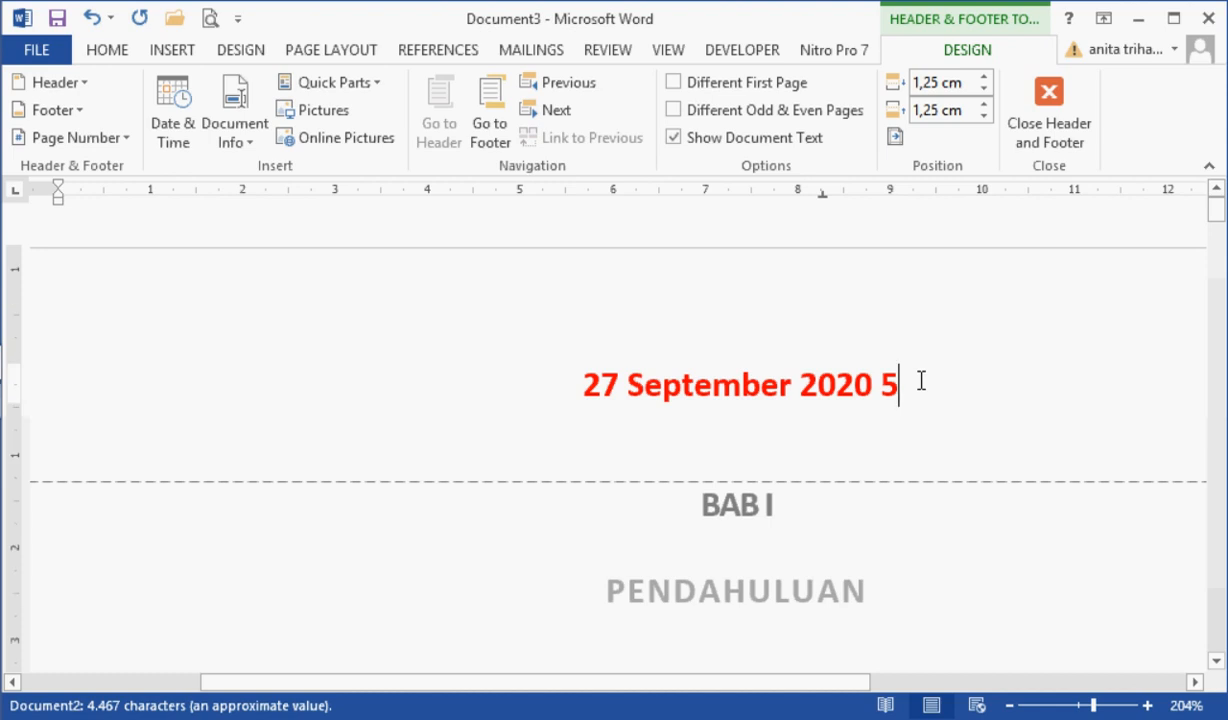
drag(578, 381, 948, 393)
key(Delete)
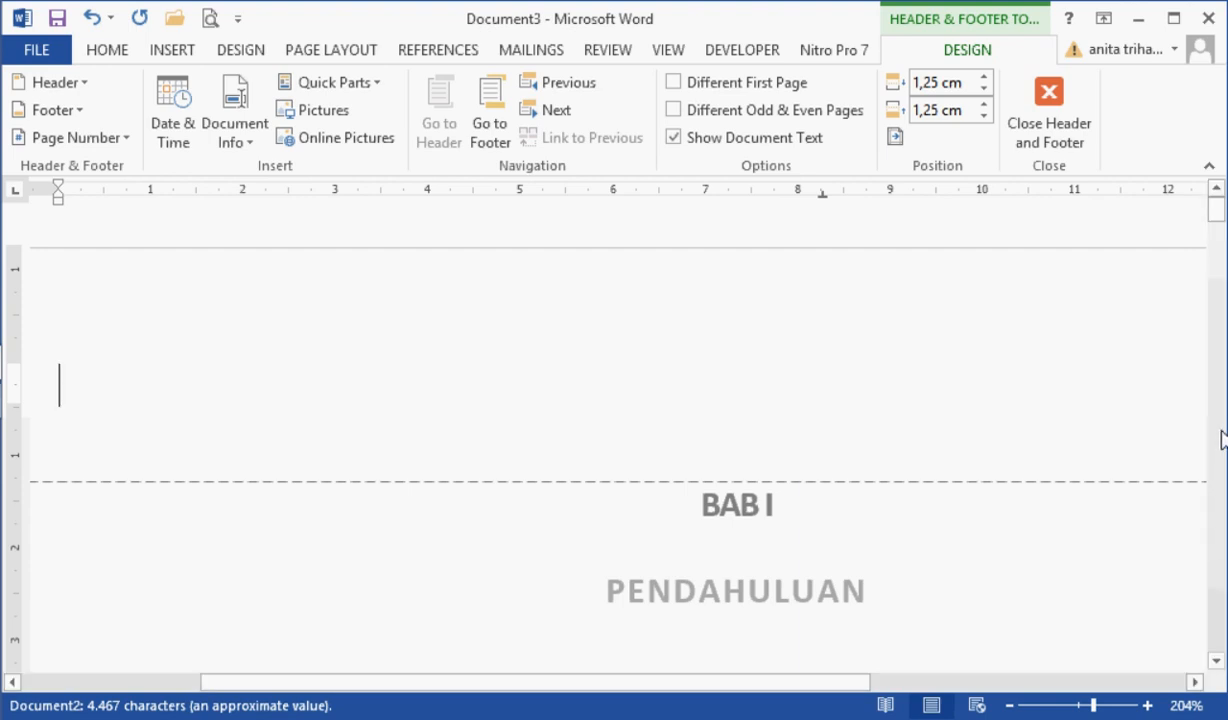
Step: Examine the header and footer areas across the pages at a smaller zoom and return to the first page's header
scroll(1222, 437, down, 5)
scroll(1222, 437, down, 3)
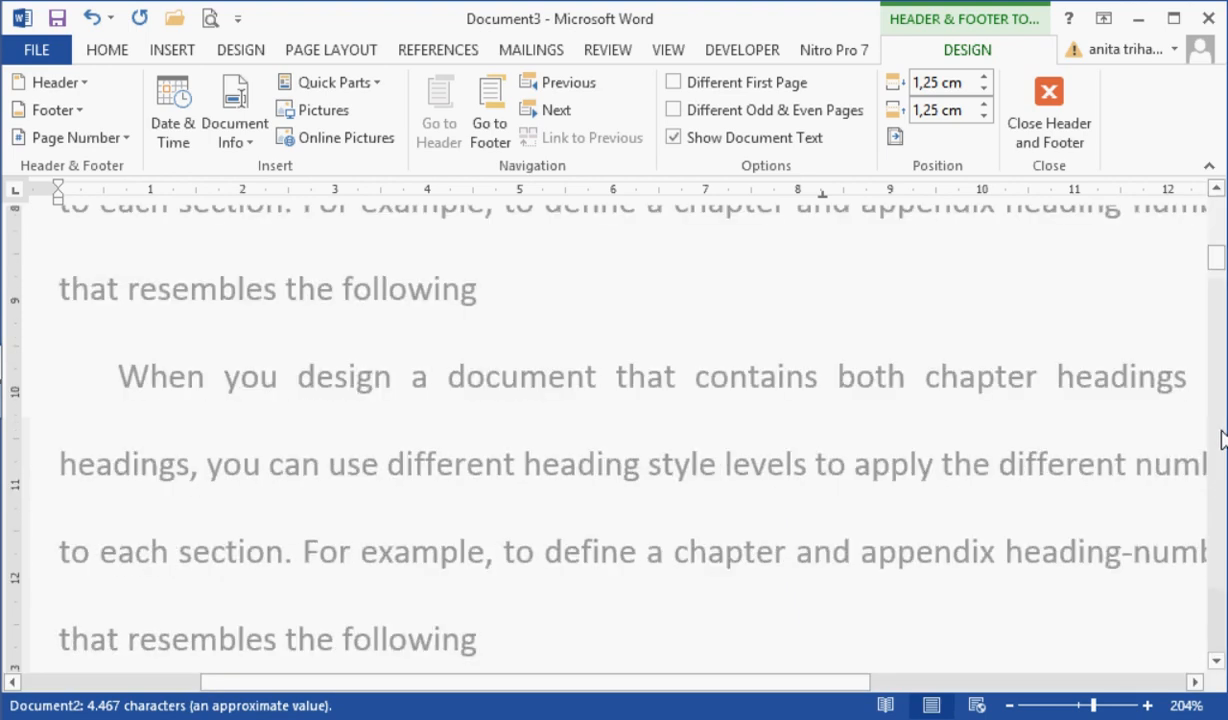
scroll(1222, 437, down, 3)
scroll(1222, 437, down, 3)
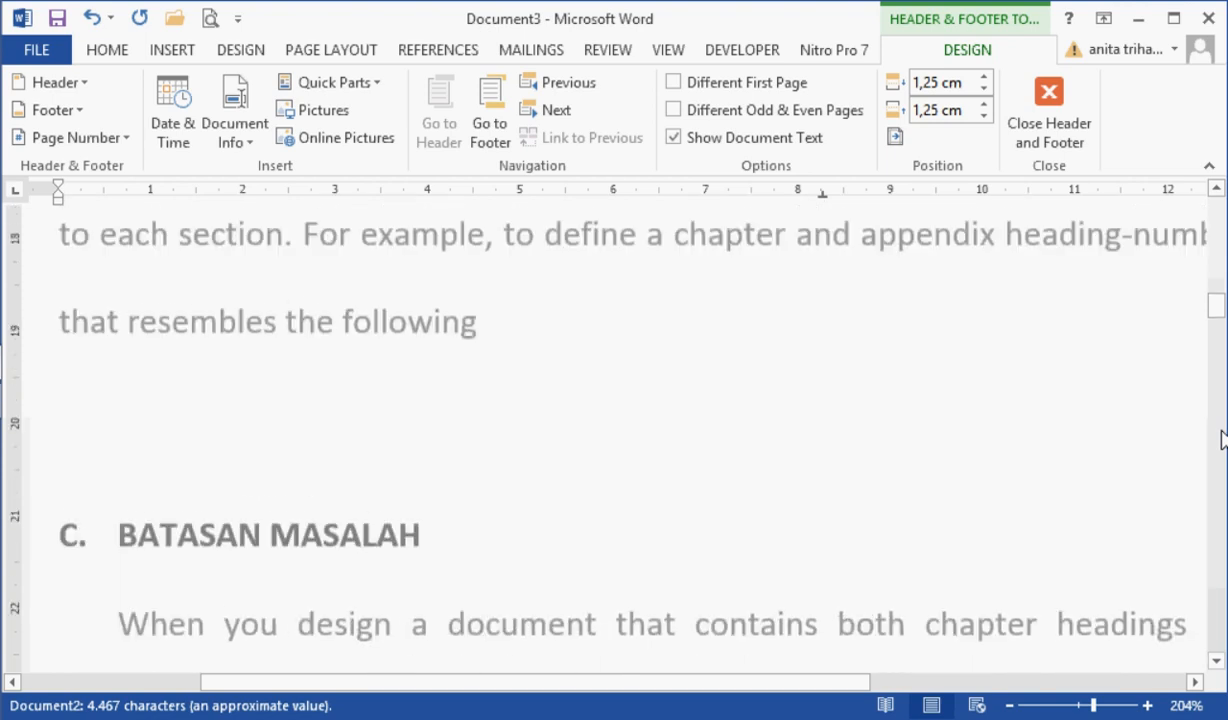
scroll(1222, 437, down, 3)
scroll(1222, 437, down, 3)
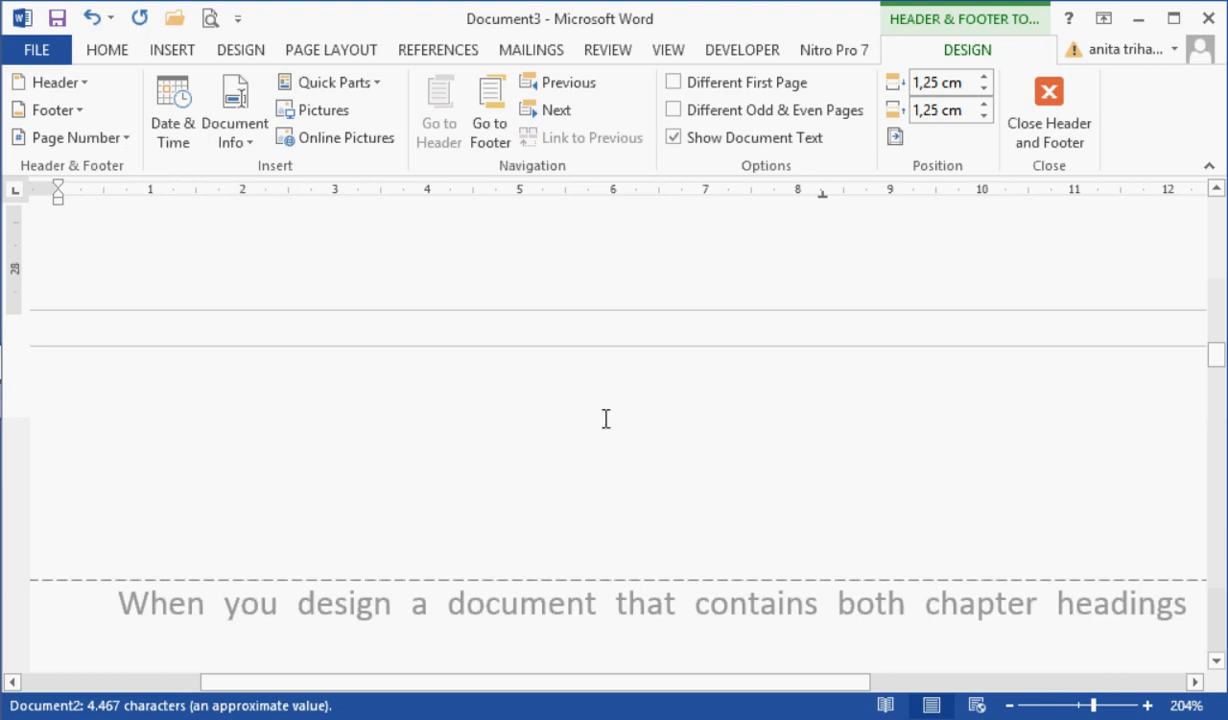
click(1071, 706)
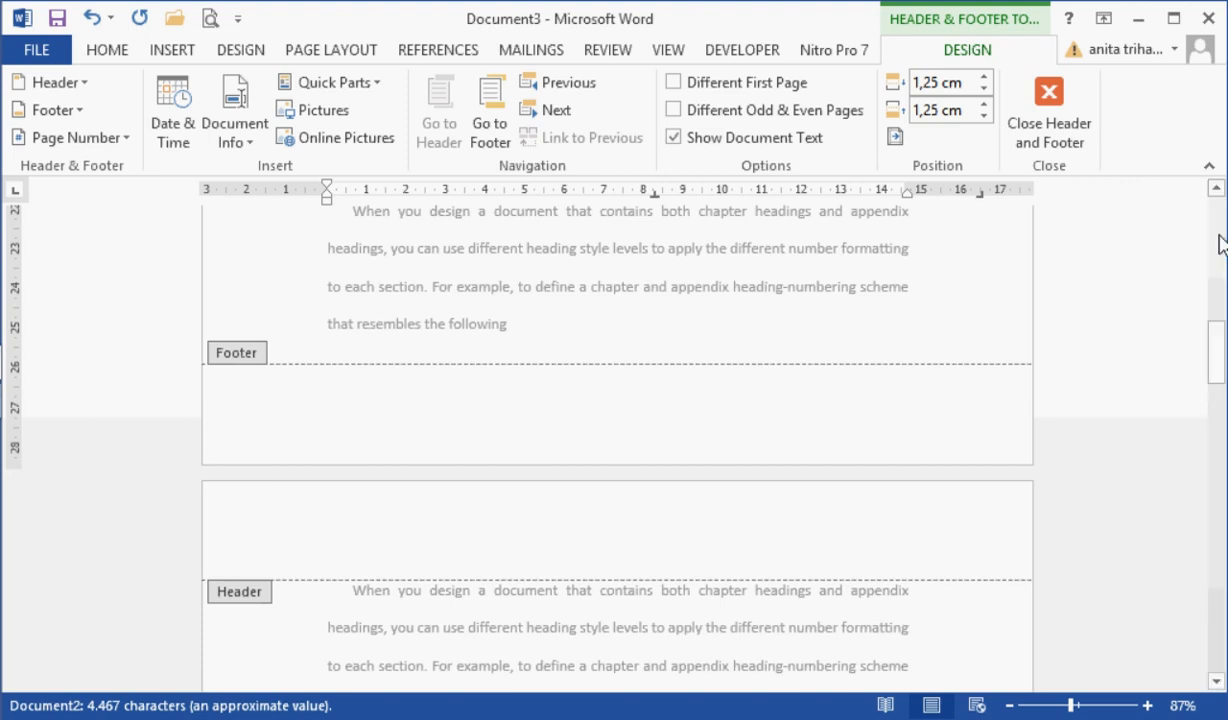
scroll(1218, 243, up, 10)
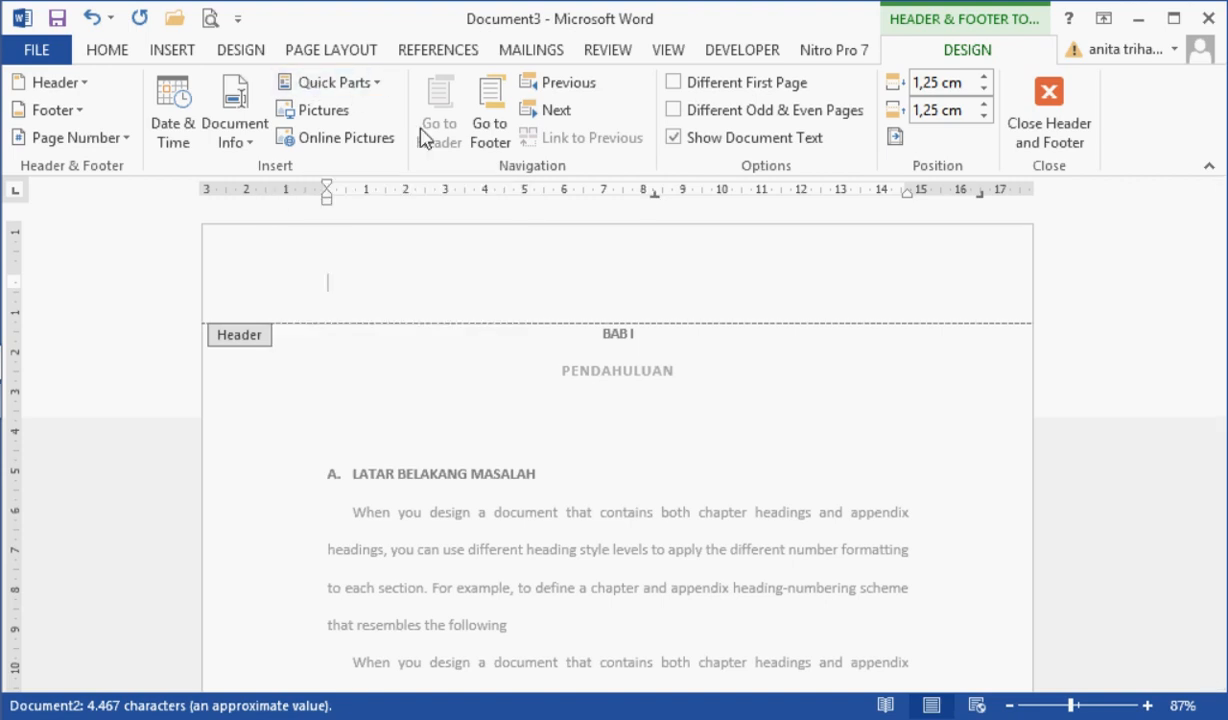
click(379, 85)
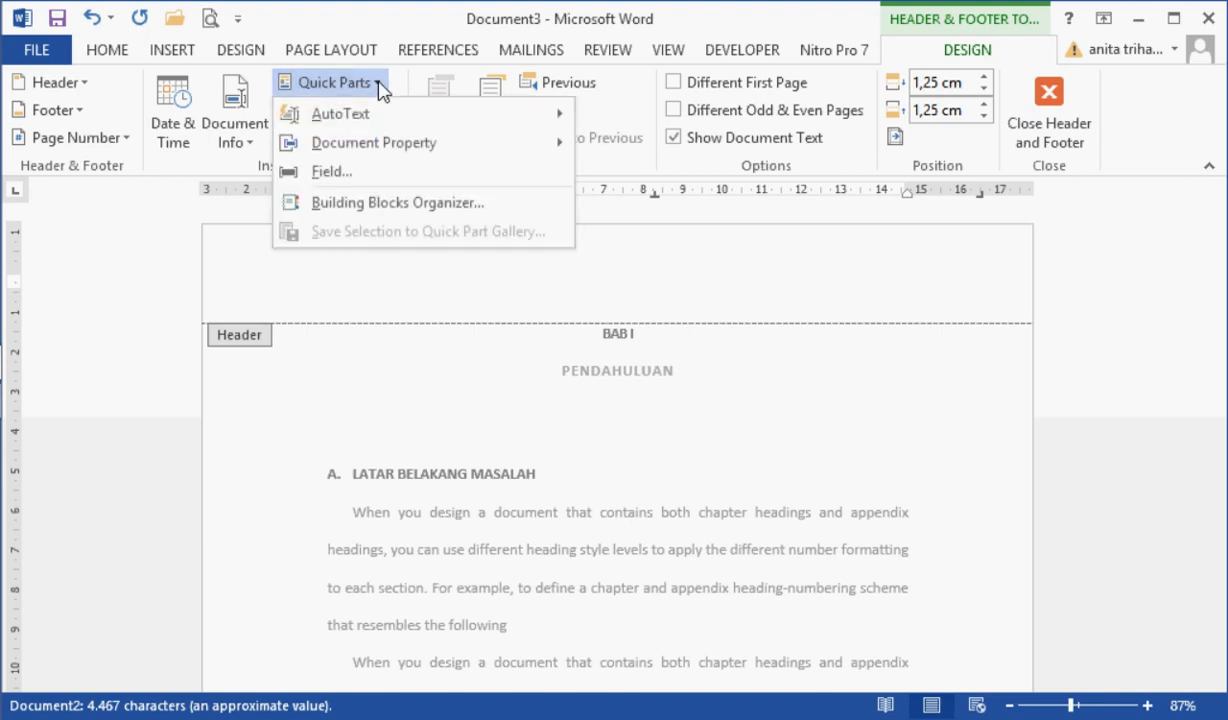
mouse_move(417, 148)
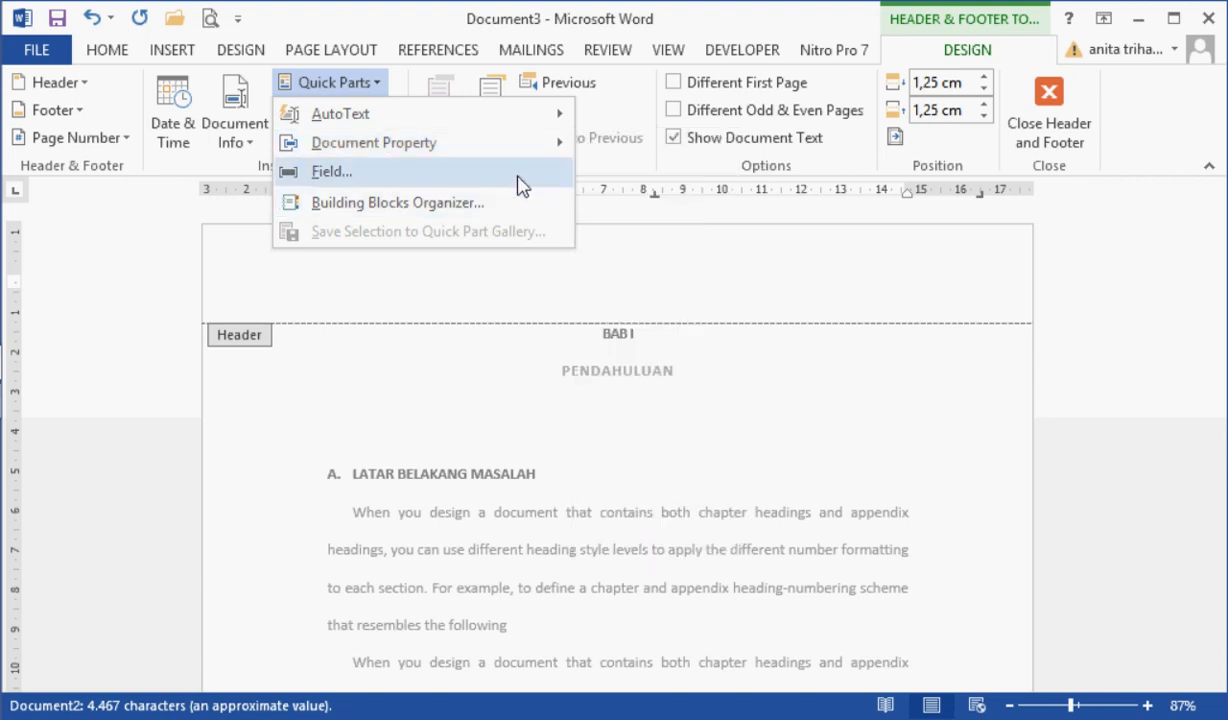
click(375, 87)
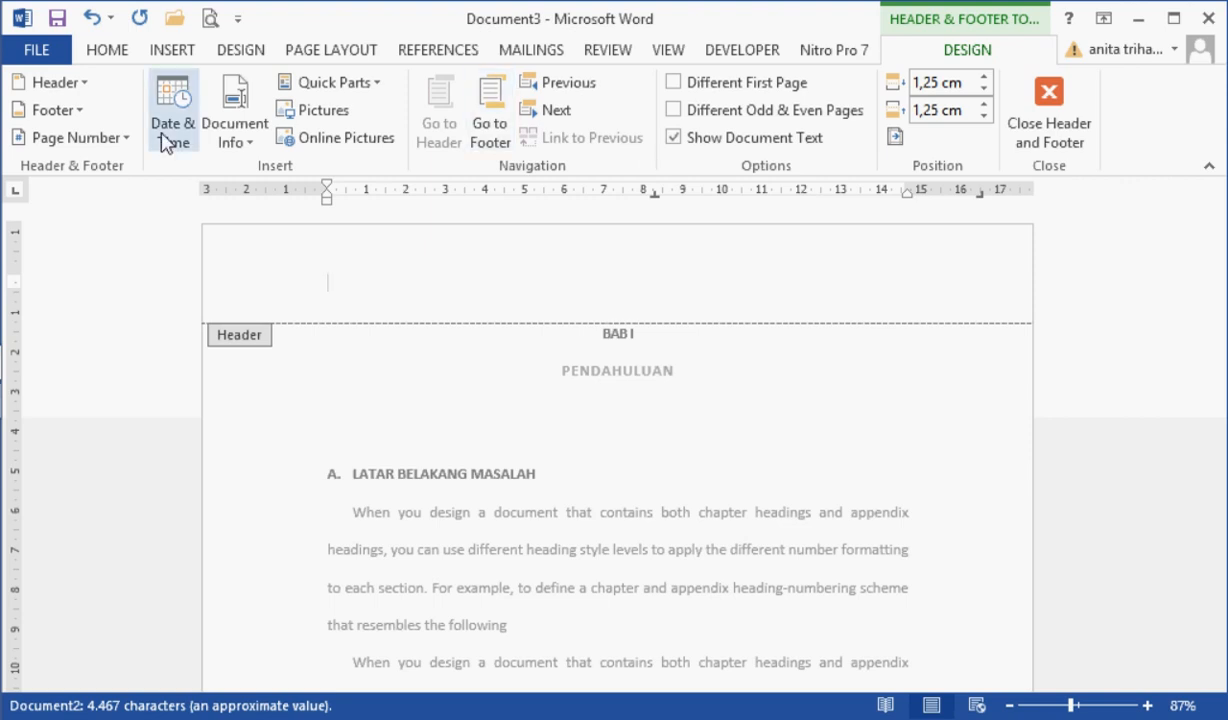
Step: Insert a page number at the top of the page using the right-aligned Plain Number 3 style
click(130, 139)
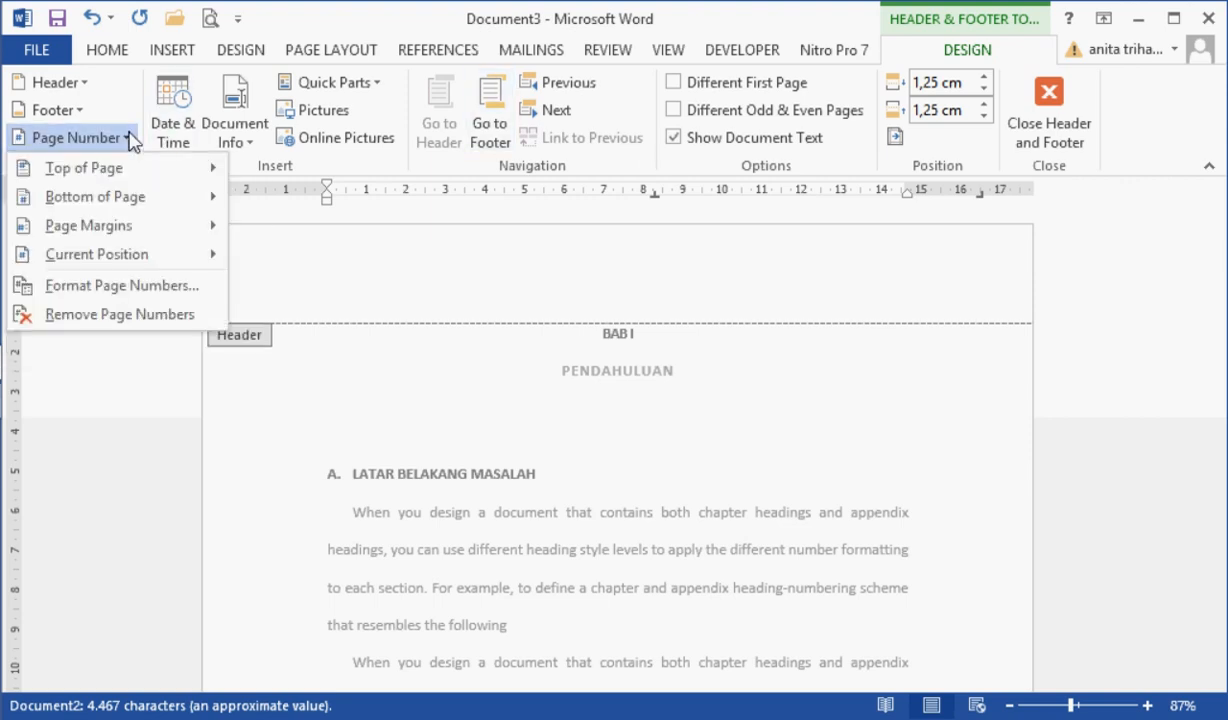
mouse_move(147, 195)
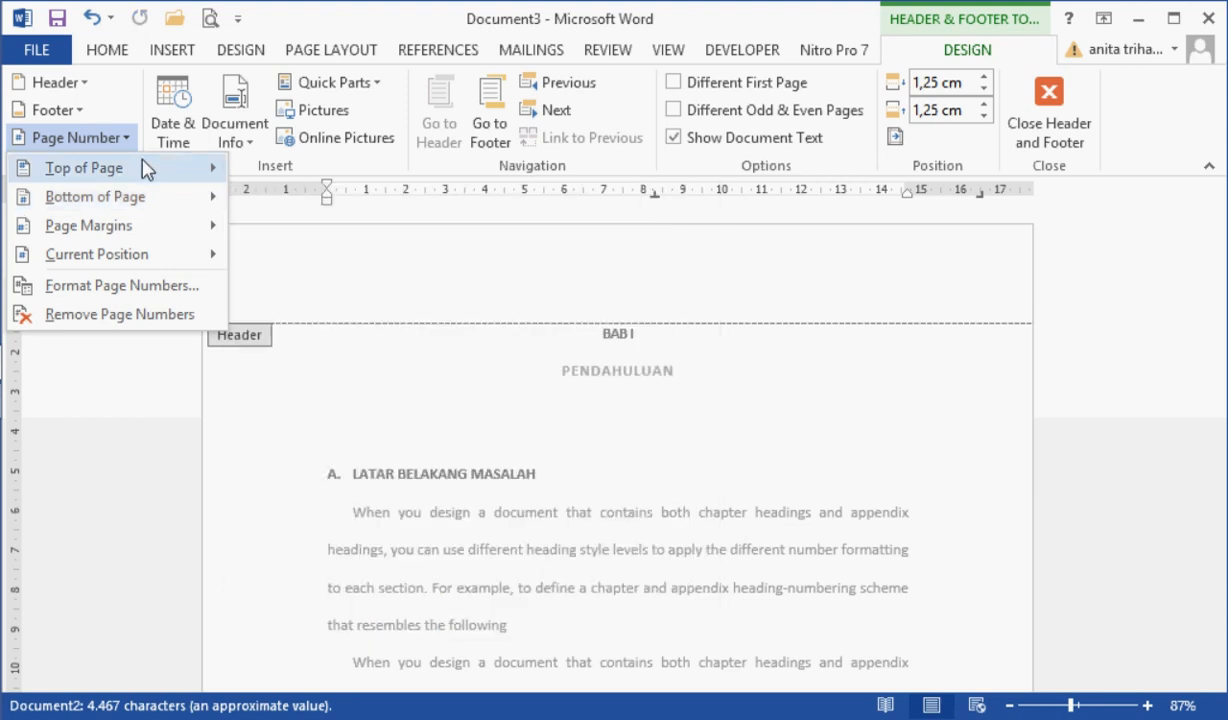
mouse_move(147, 170)
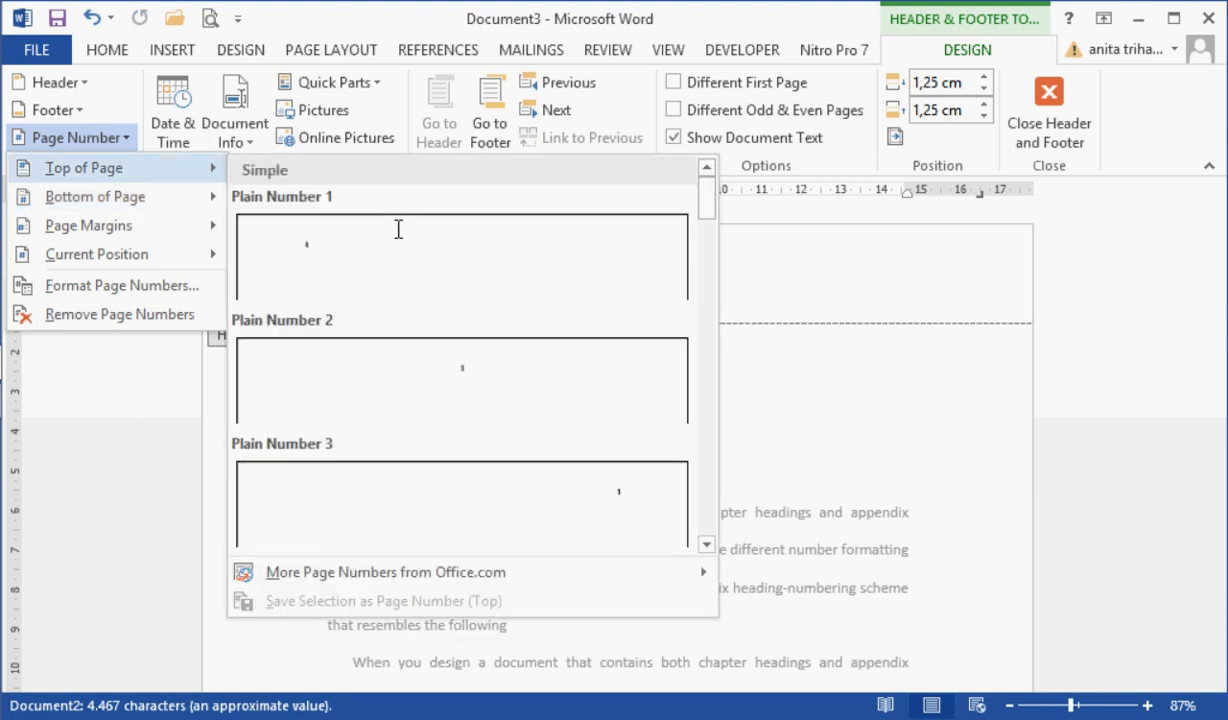
click(505, 500)
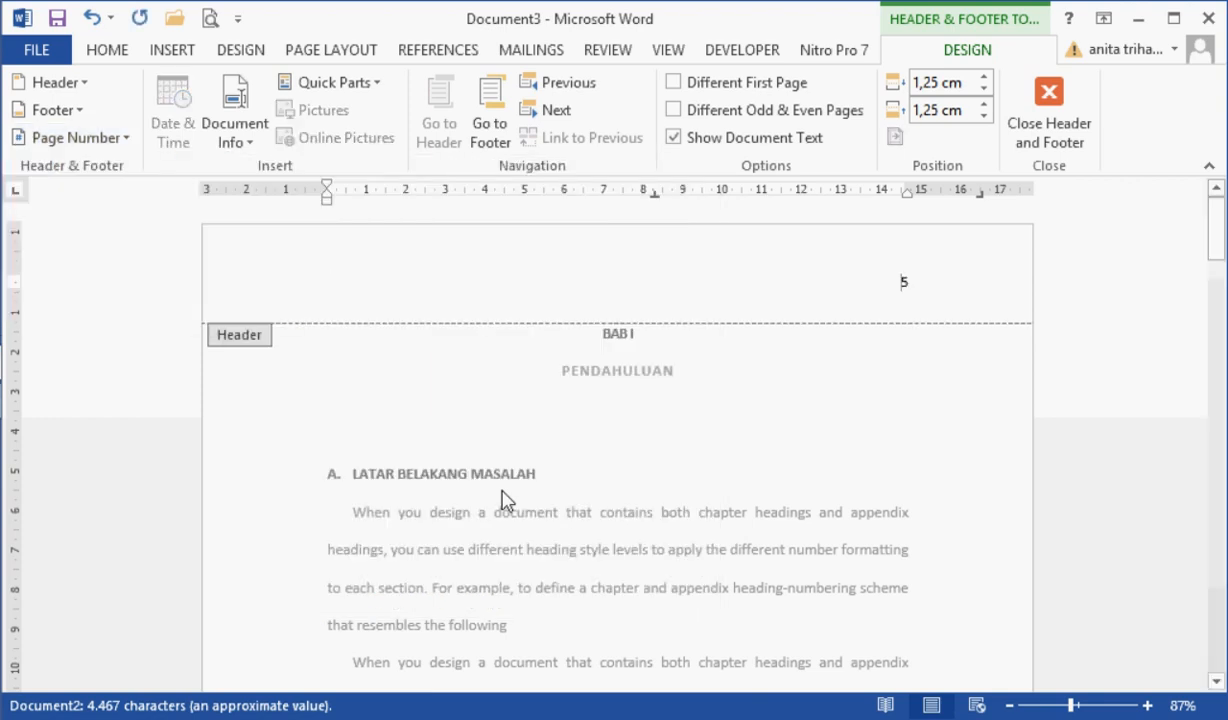
Step: Set the page numbering to continue from the previous section, keeping the 1, 2, 3 number format
click(100, 138)
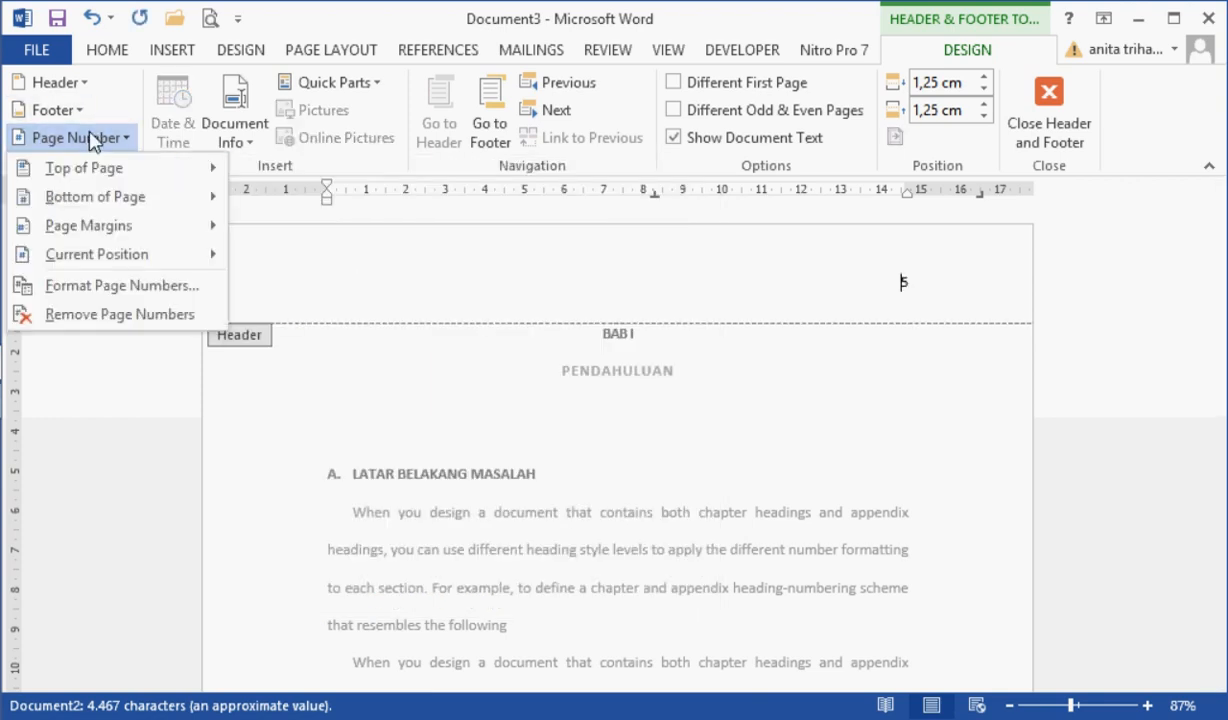
click(108, 286)
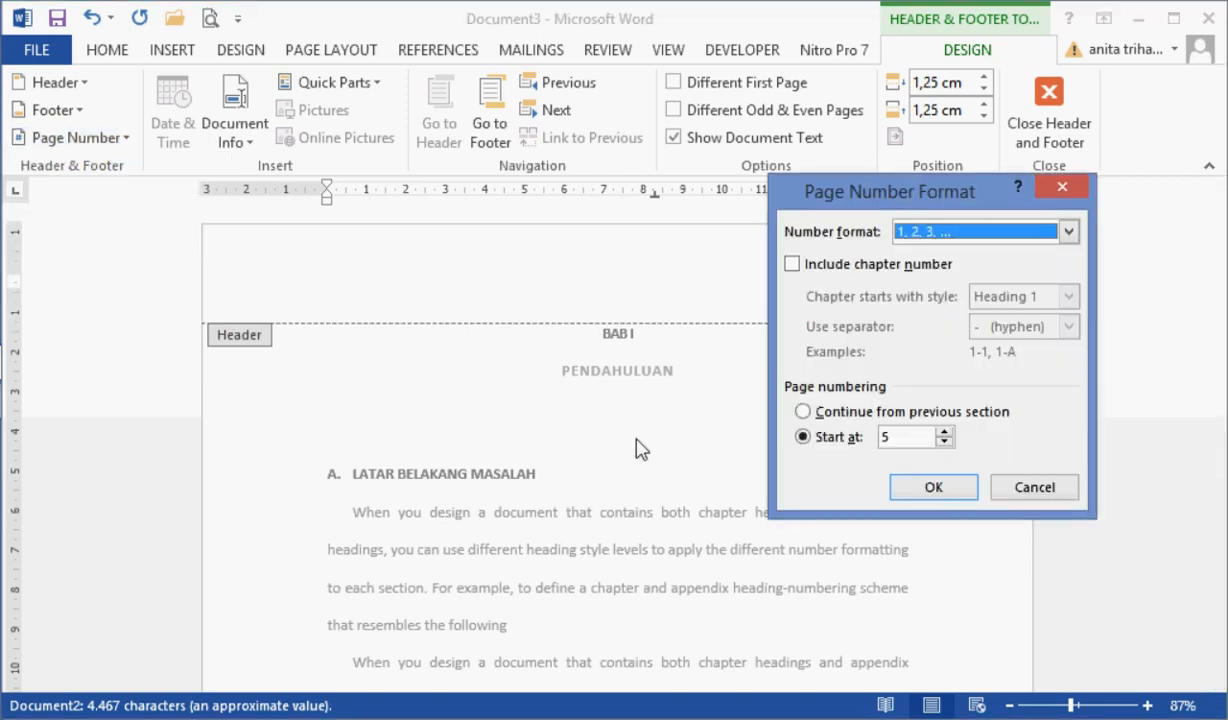
click(830, 410)
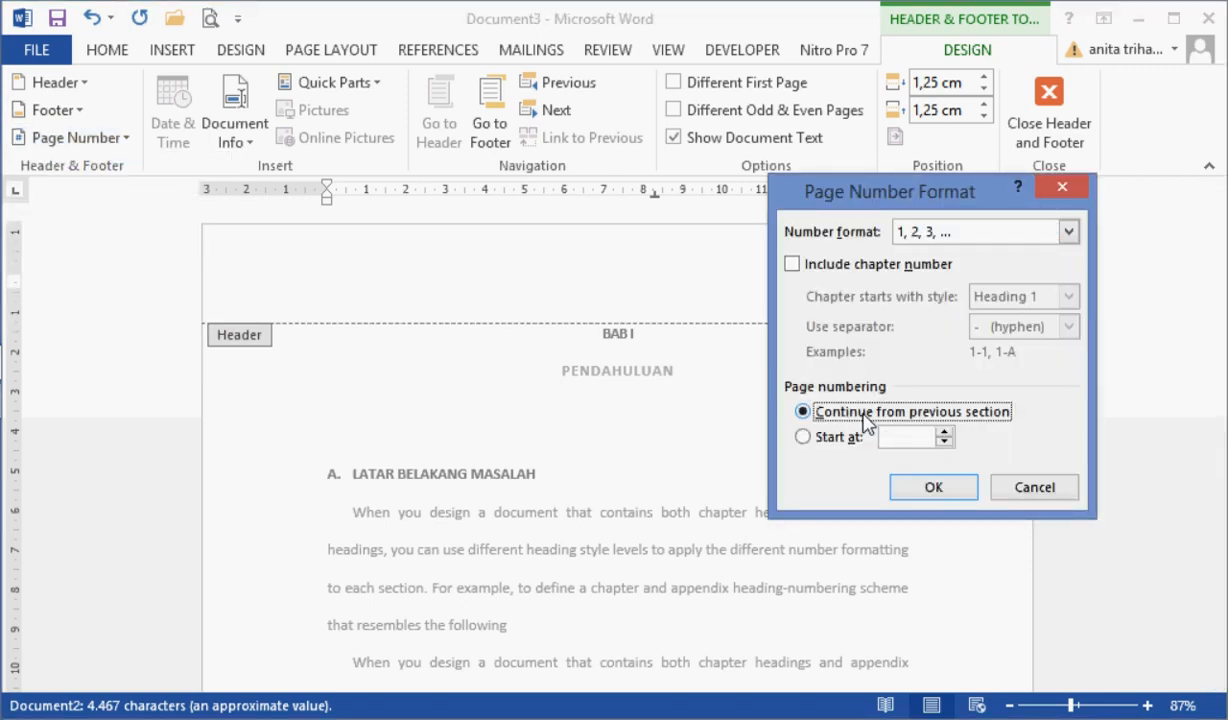
click(935, 487)
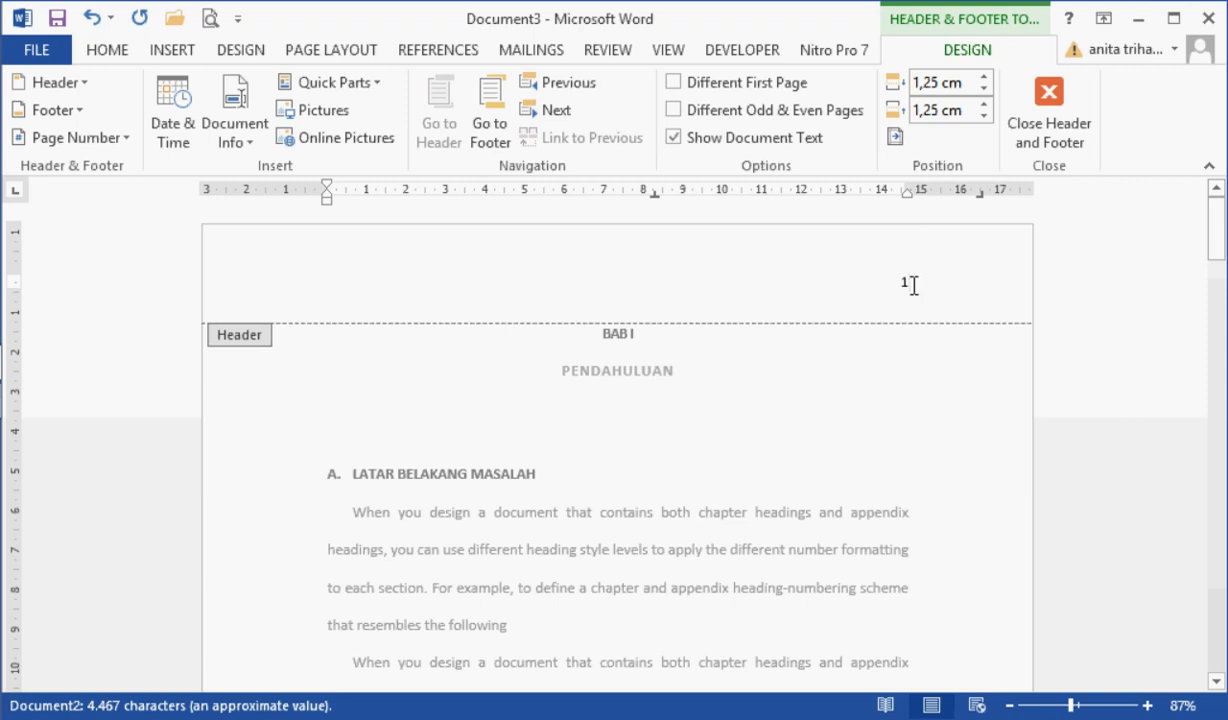
Step: Enable a different first page for the header and footer, and check the page number on page two
click(1217, 345)
click(1217, 345)
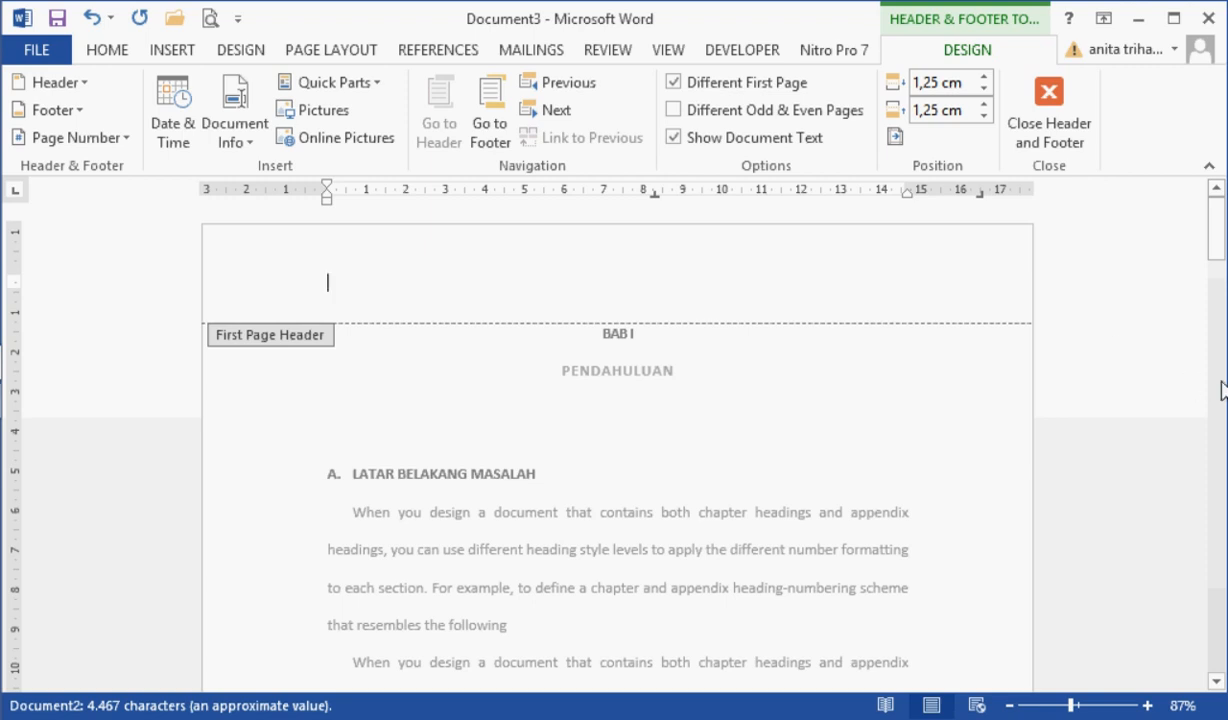
scroll(1222, 390, down, 3)
scroll(1222, 390, down, 4)
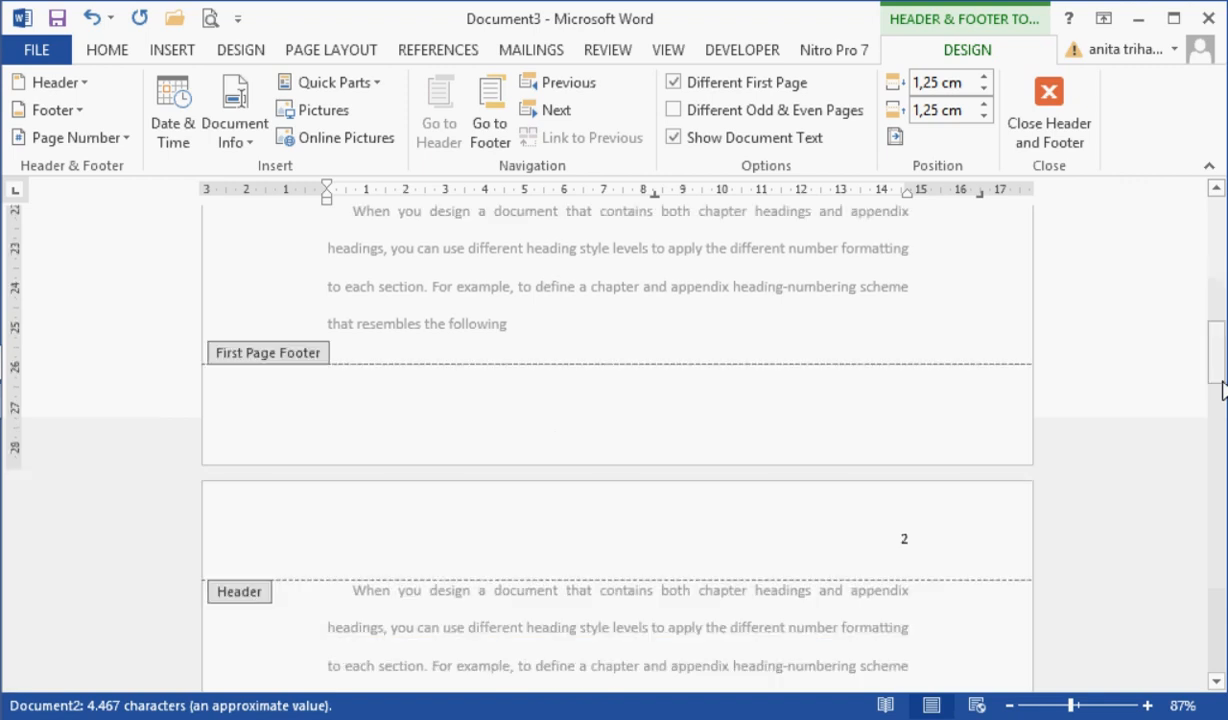
Step: Insert a centred page number in the first page's footer using the Plain Number 2 bottom-of-page style
click(668, 402)
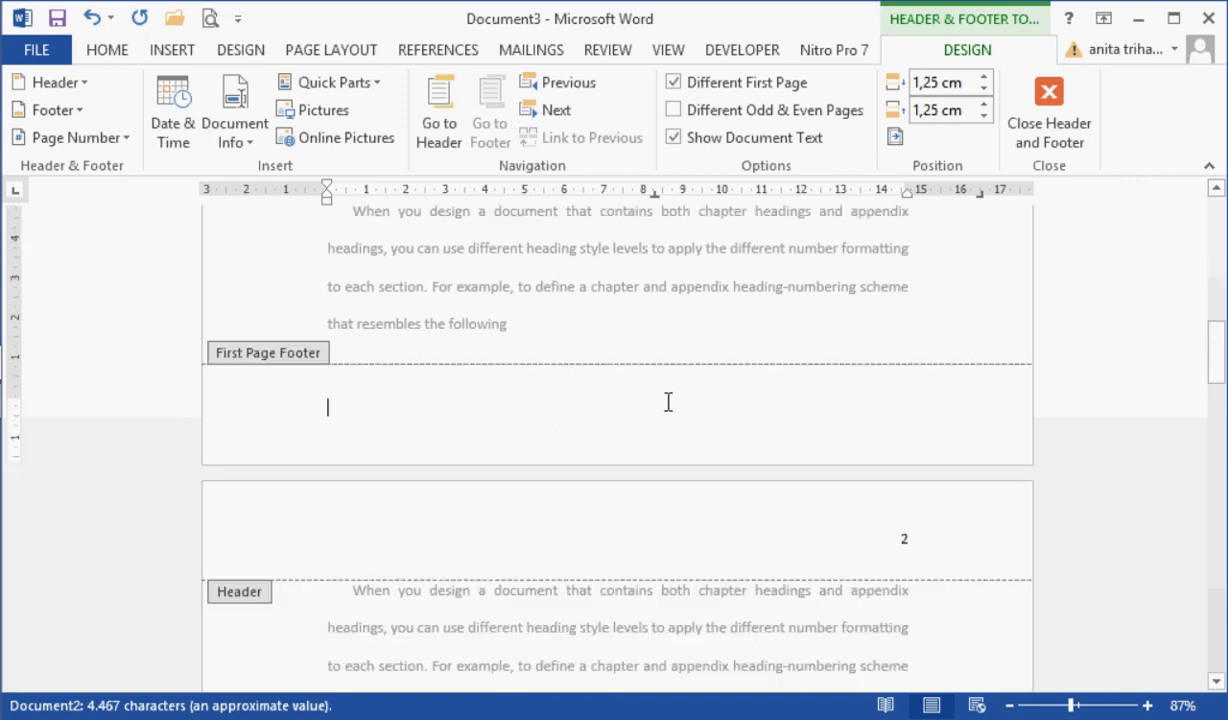
click(88, 145)
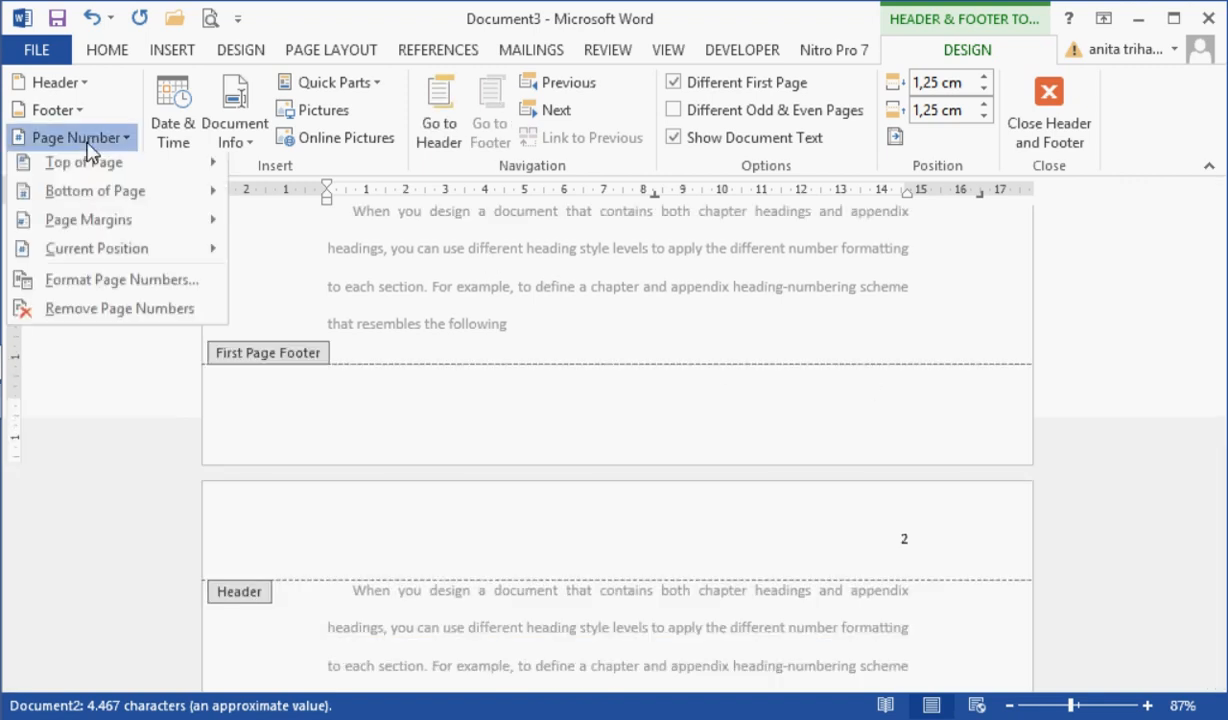
mouse_move(148, 206)
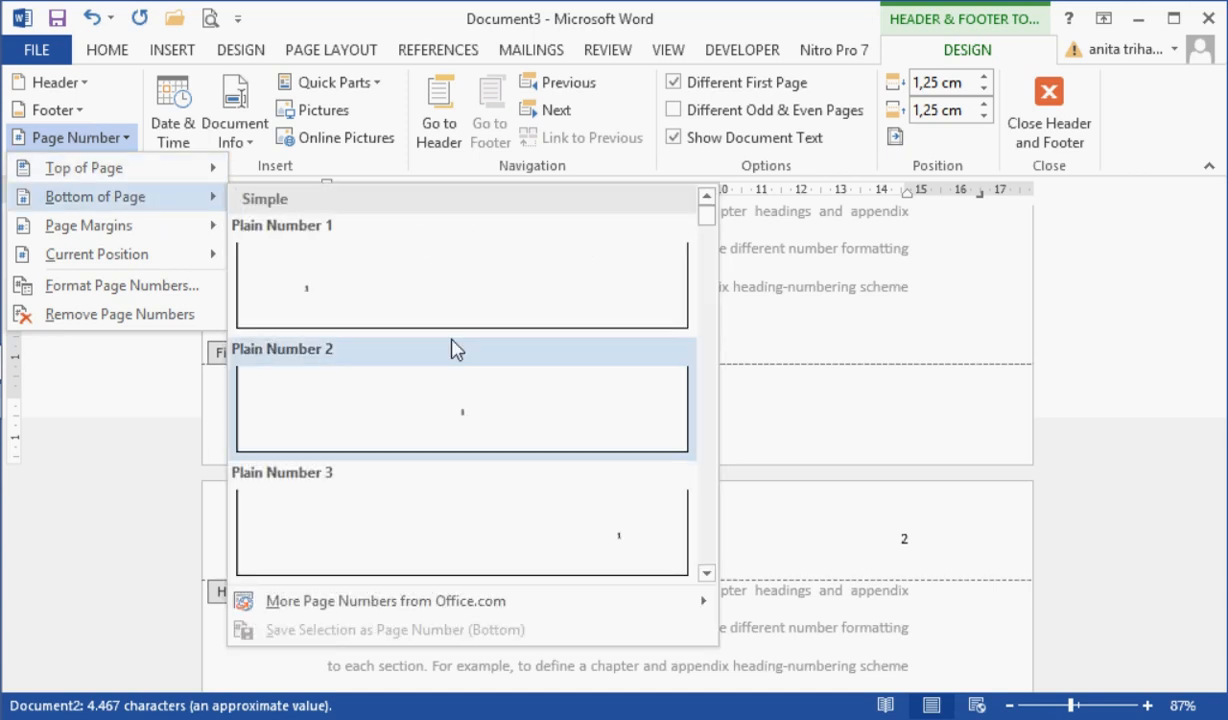
click(470, 415)
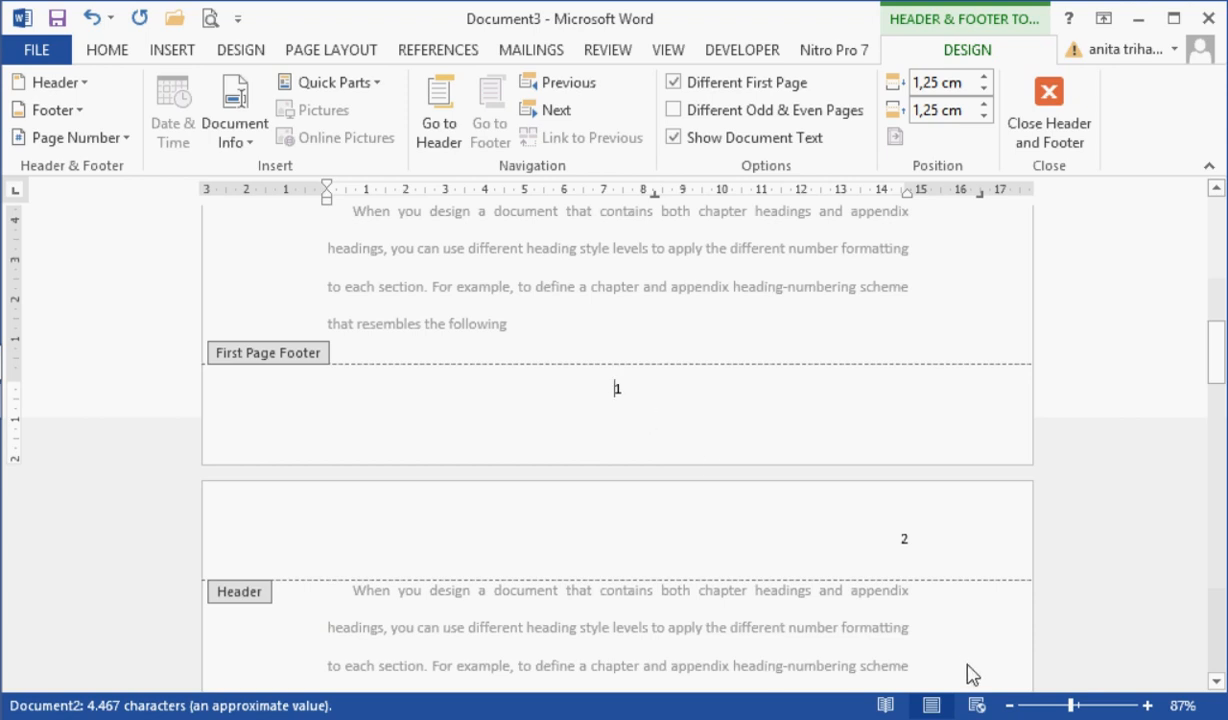
Step: View several pages together with the ribbon collapsed and examine the page number positions in their headers and footers
click(1045, 707)
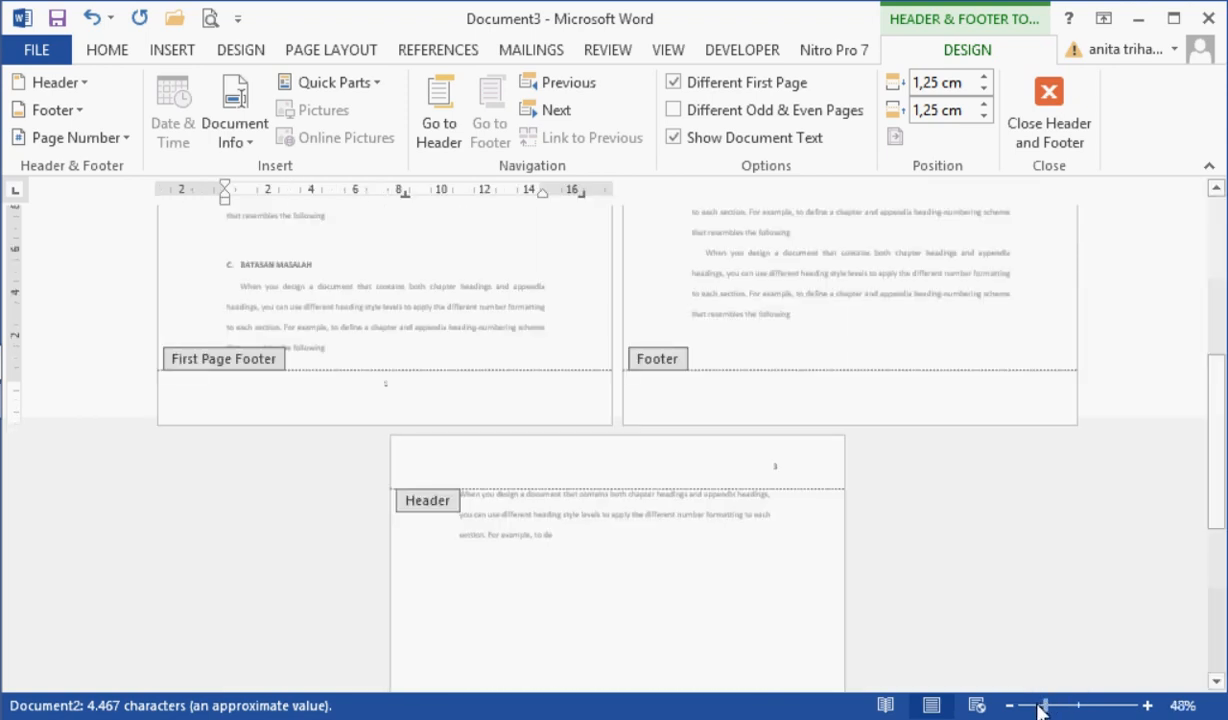
scroll(1222, 270, up, 4)
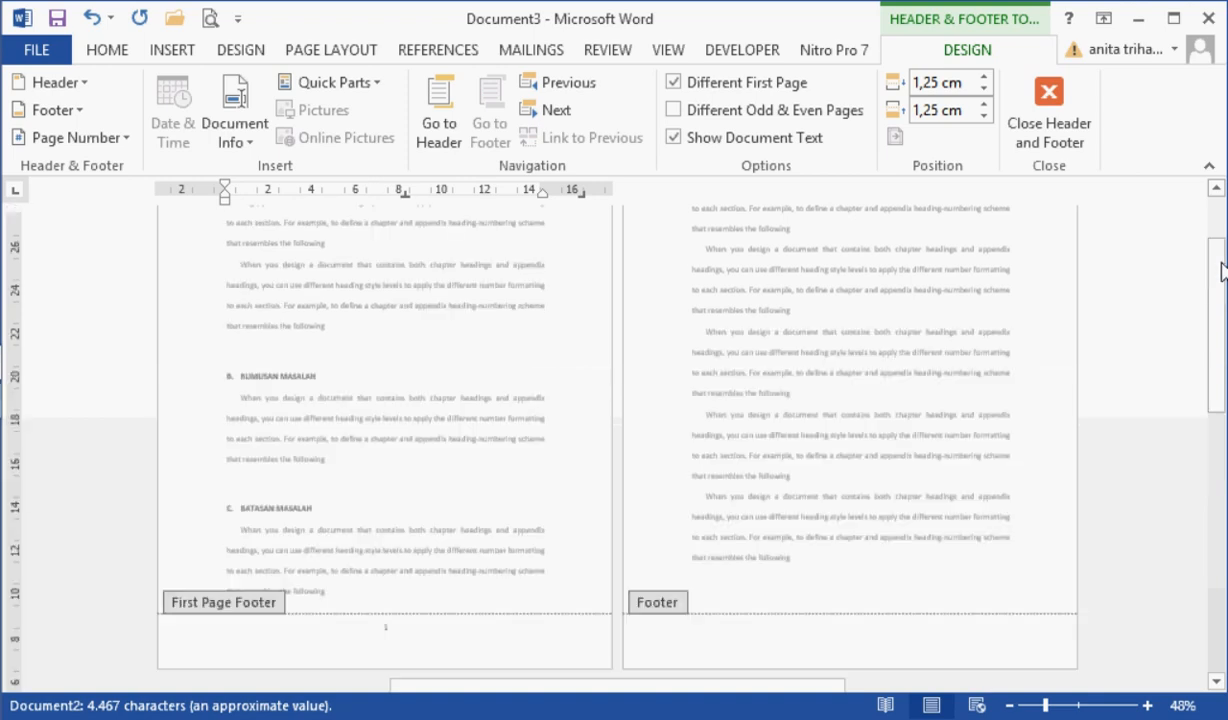
scroll(1222, 270, up, 5)
drag(1221, 284, 1221, 316)
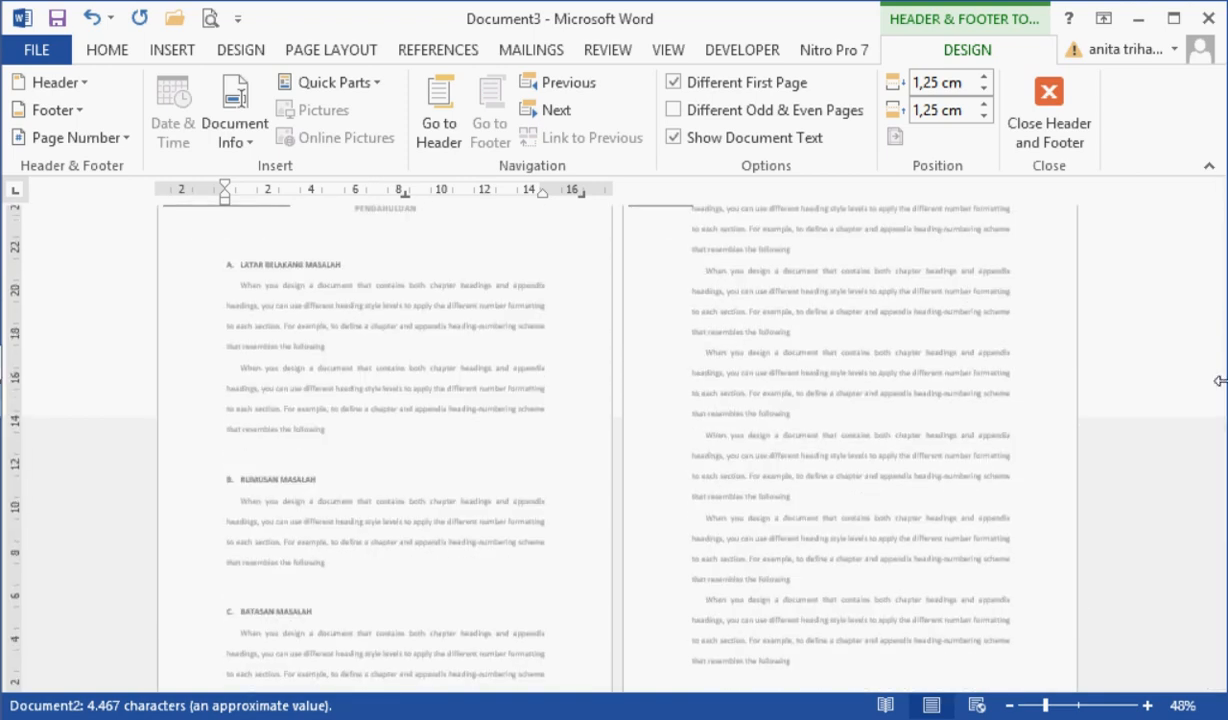
click(1208, 166)
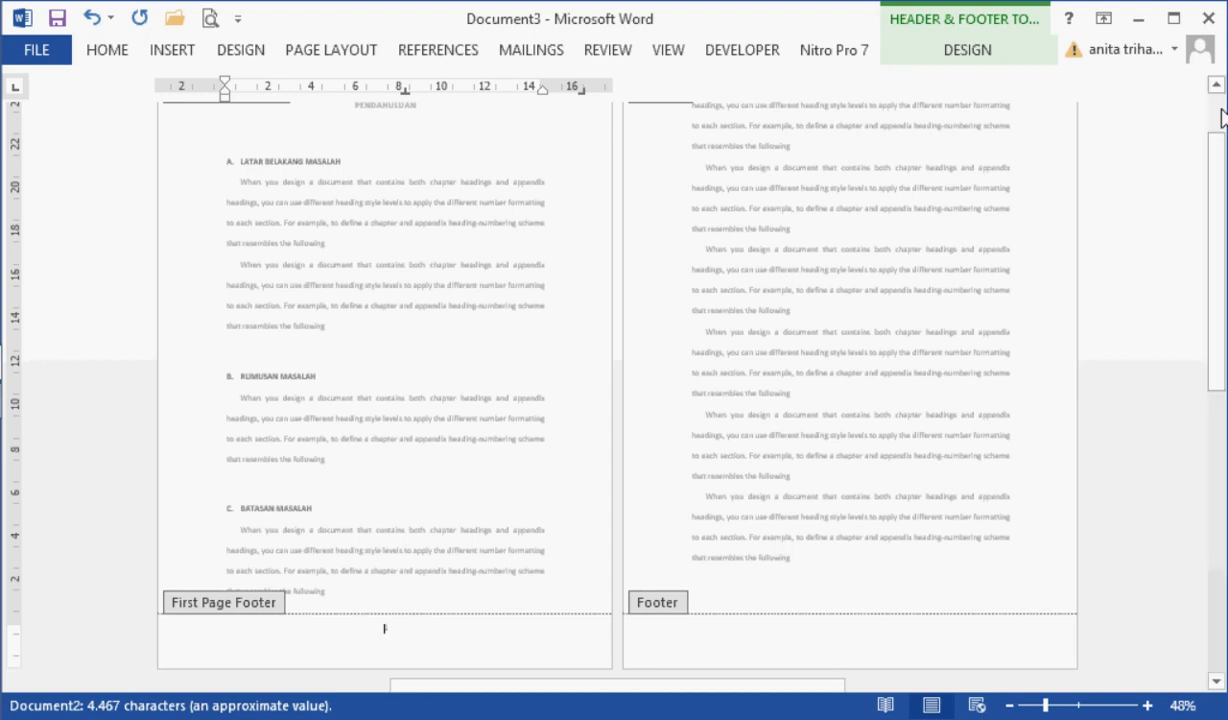
scroll(1222, 118, up, 2)
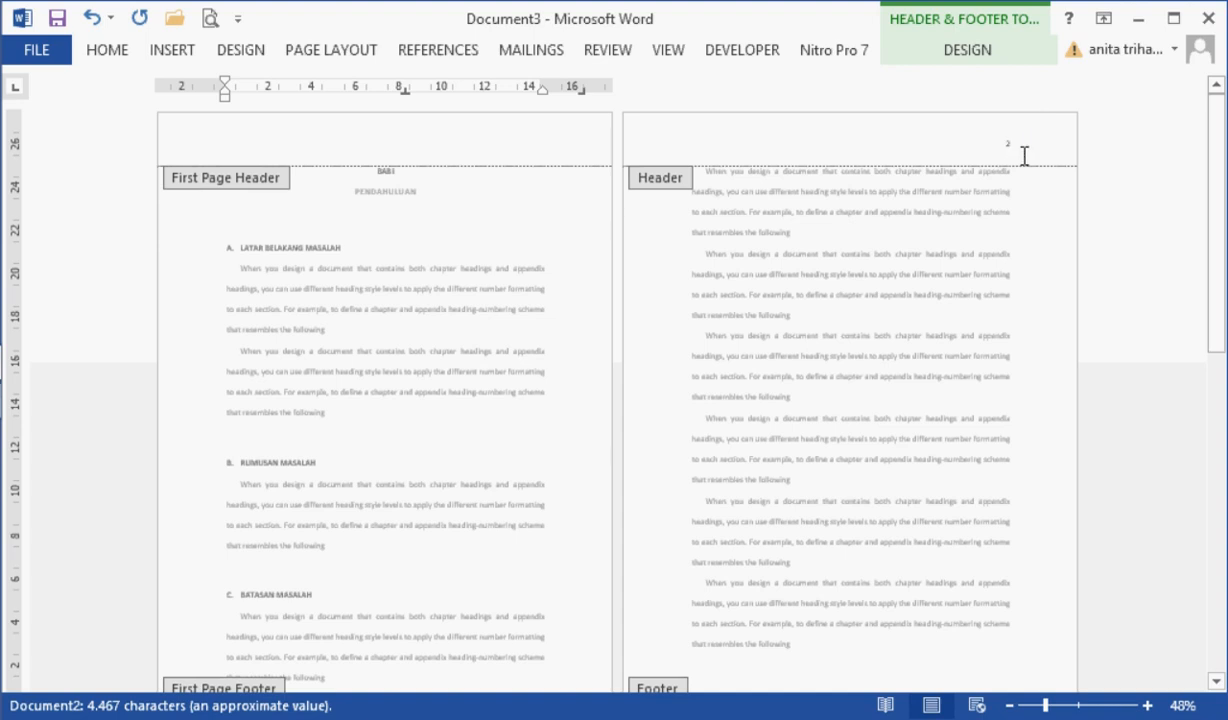
click(1220, 420)
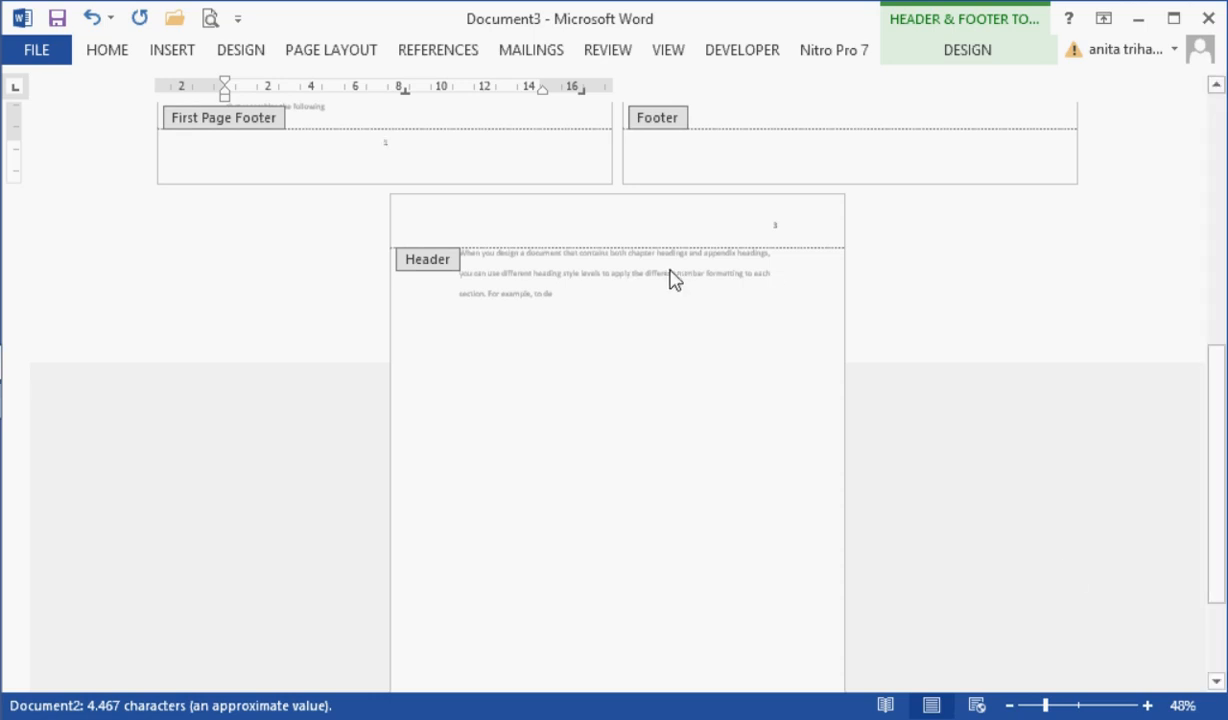
Step: Restore the collapsed ribbon and close header and footer editing to return to the document body
click(940, 60)
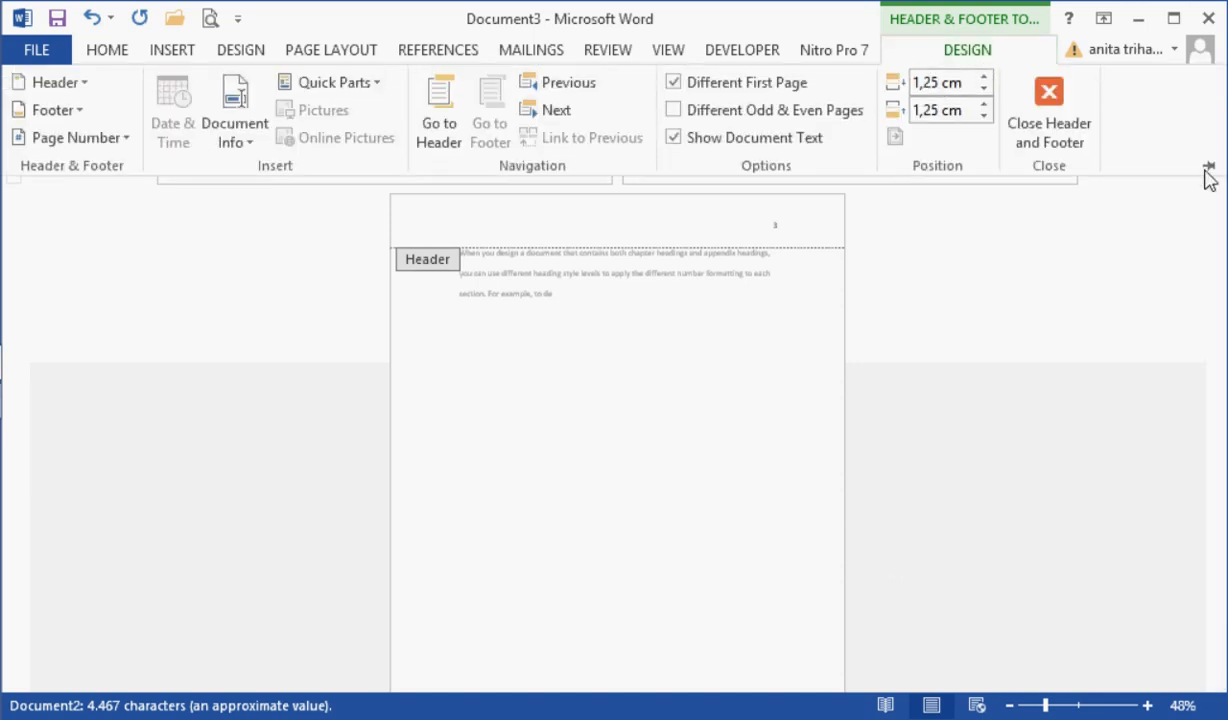
click(1208, 170)
click(1208, 170)
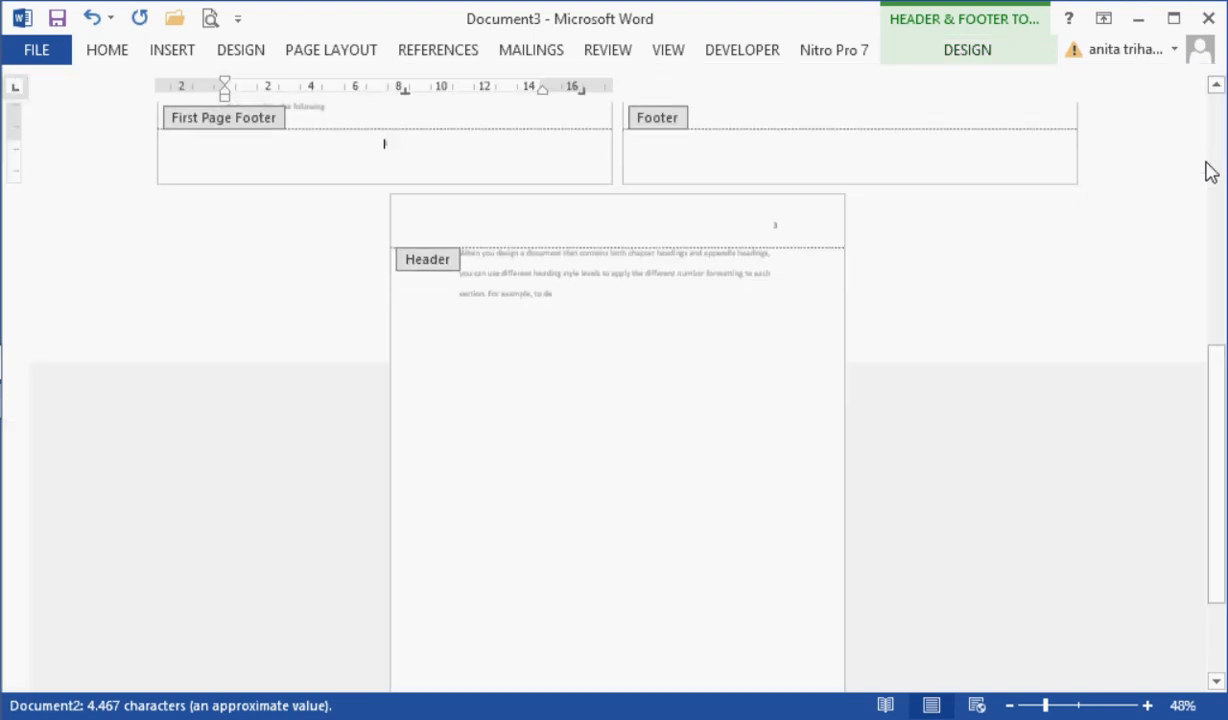
click(958, 50)
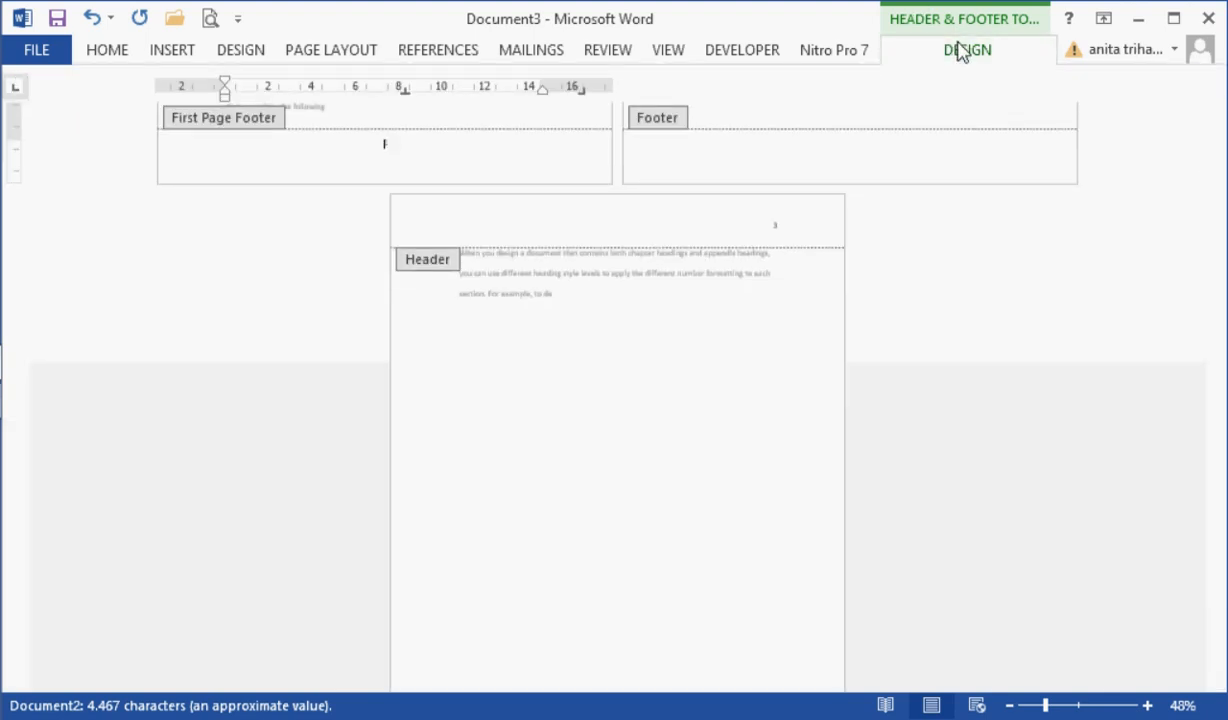
click(1050, 115)
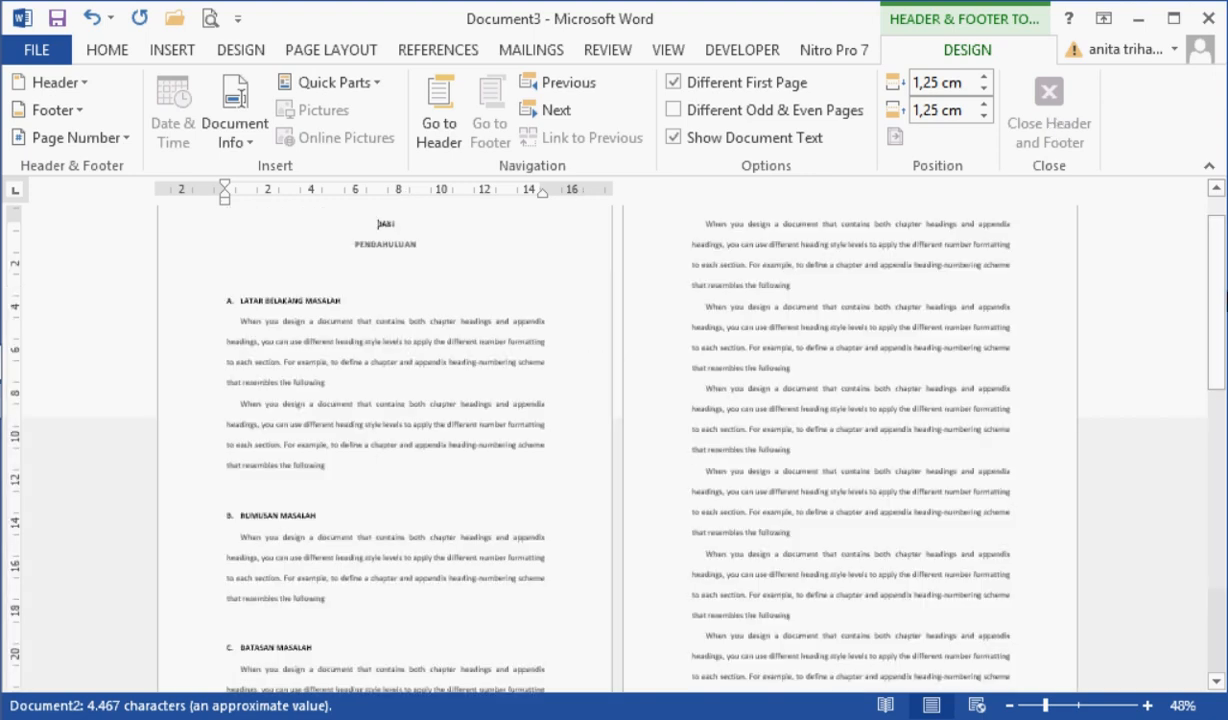
Step: Enlarge the page view and check the page numbers through to the document's last page
click(1076, 705)
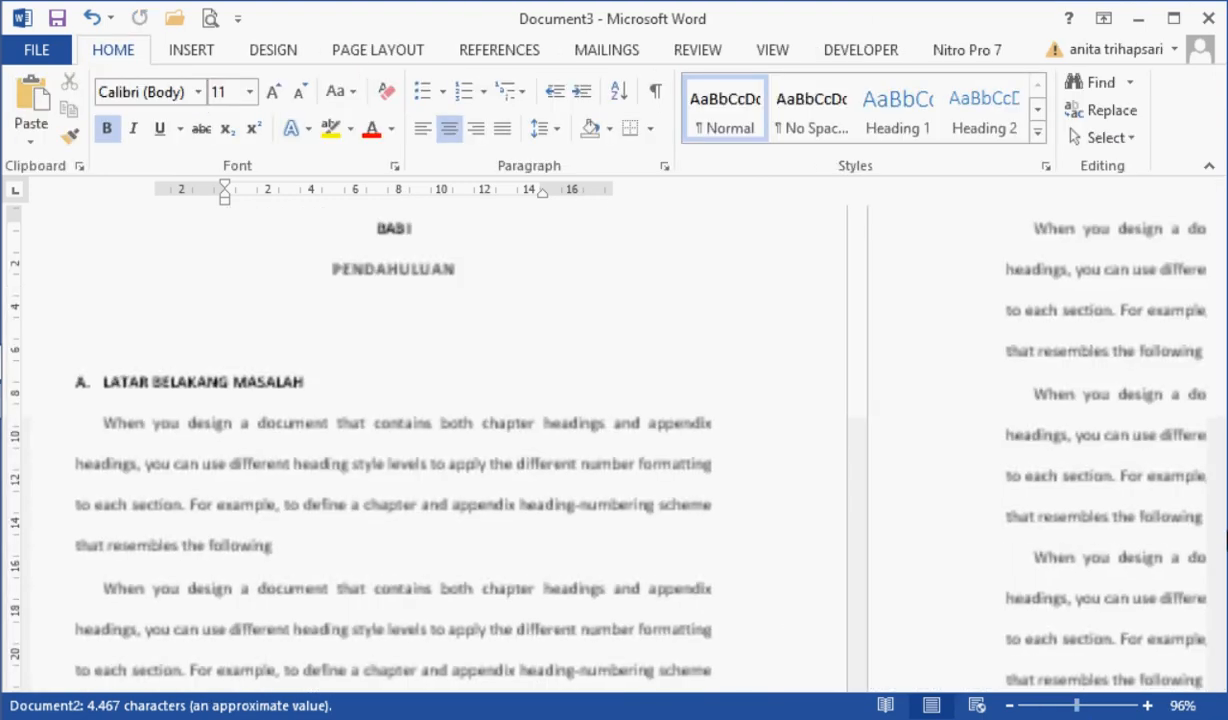
click(1221, 553)
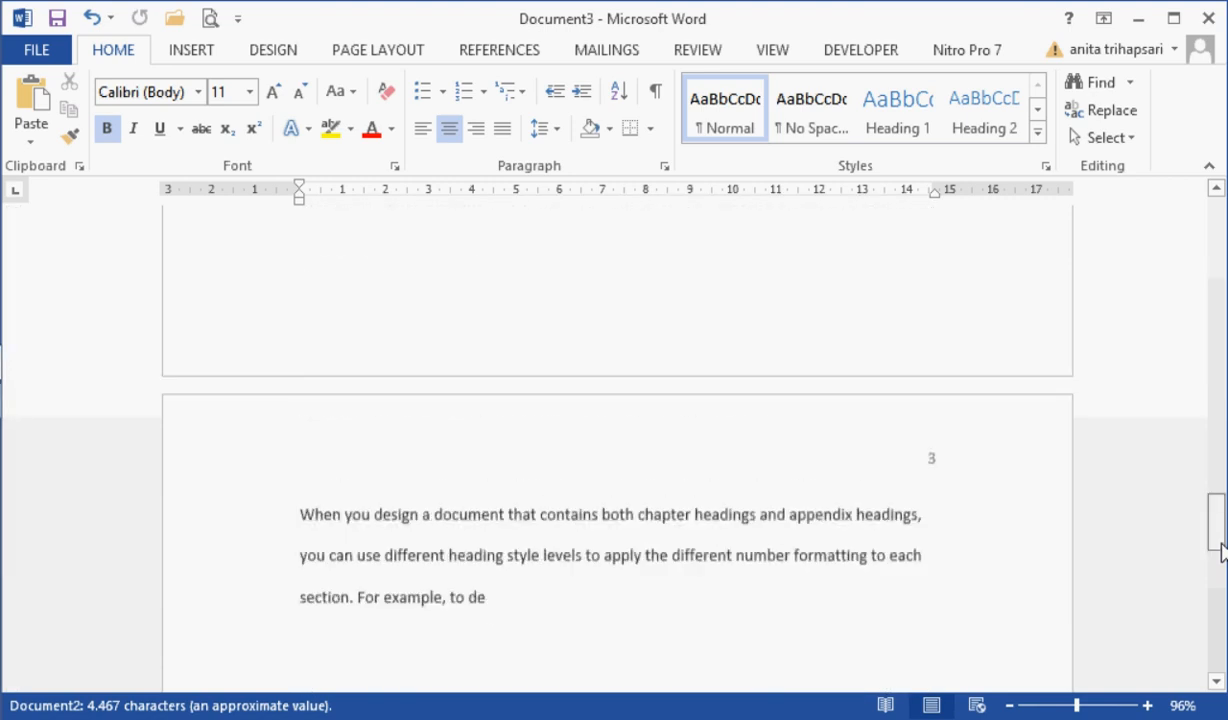
drag(1217, 512, 1217, 575)
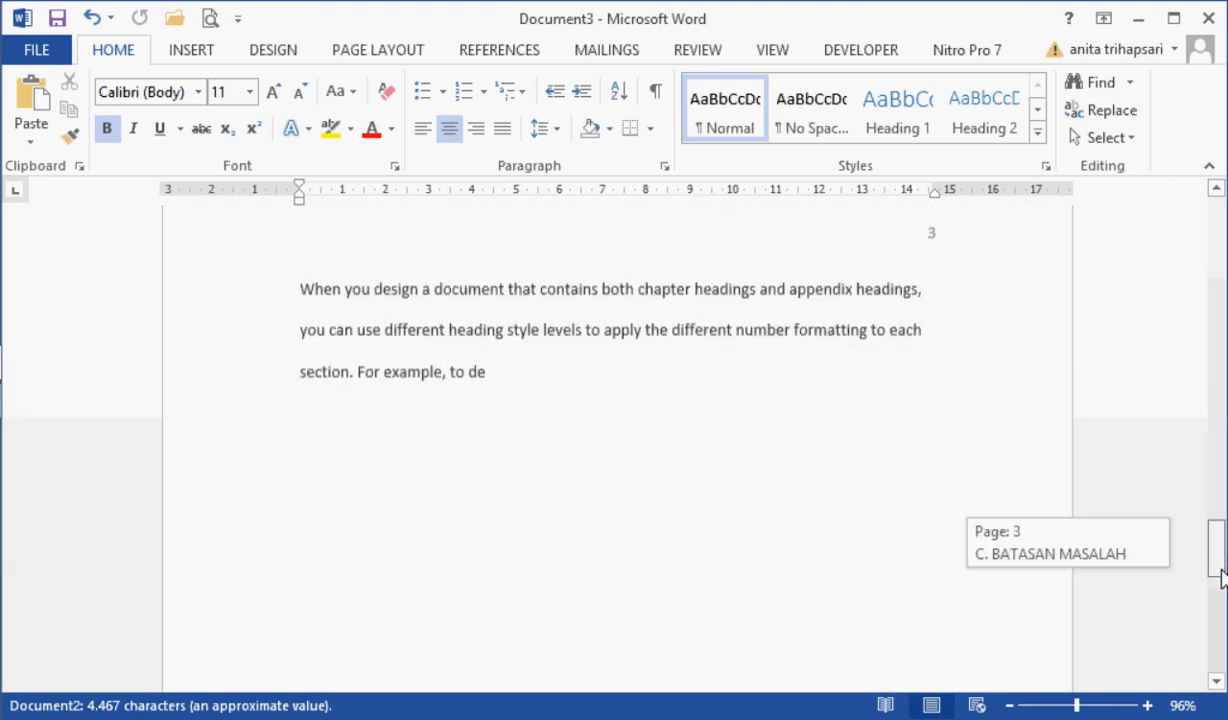
Step: Add a new line after the last paragraph on page 3 and insert a Next Page section break there
click(598, 375)
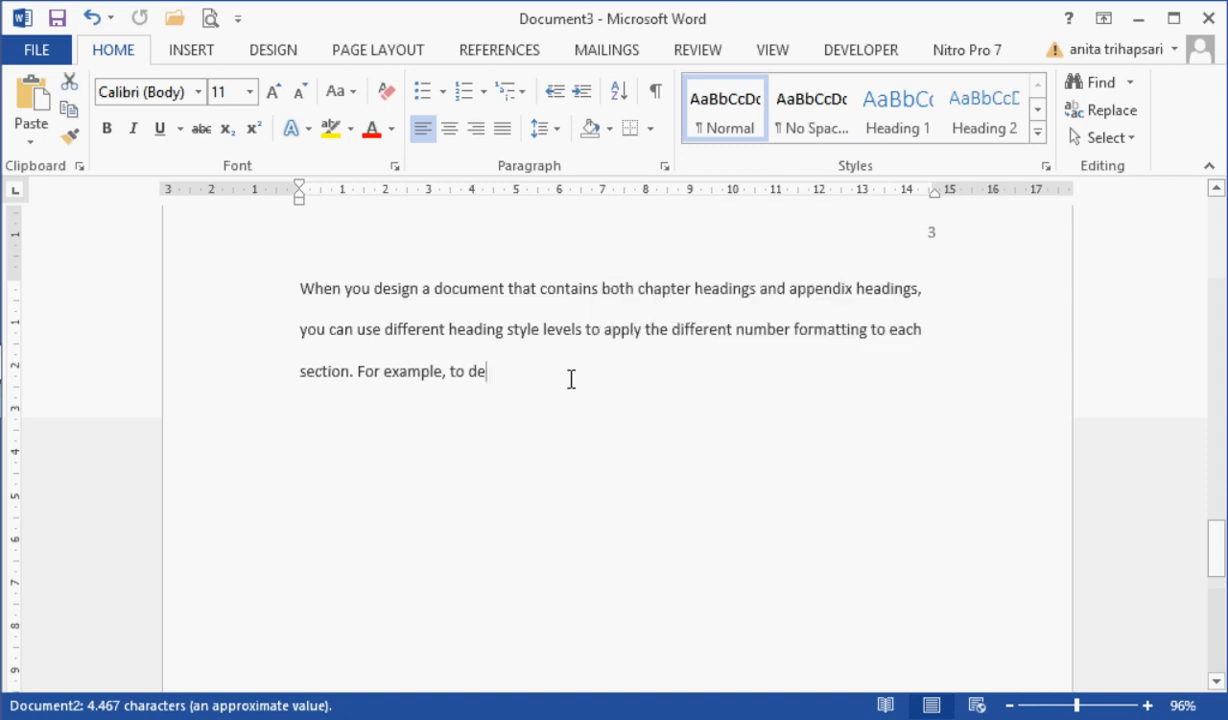
key(Return)
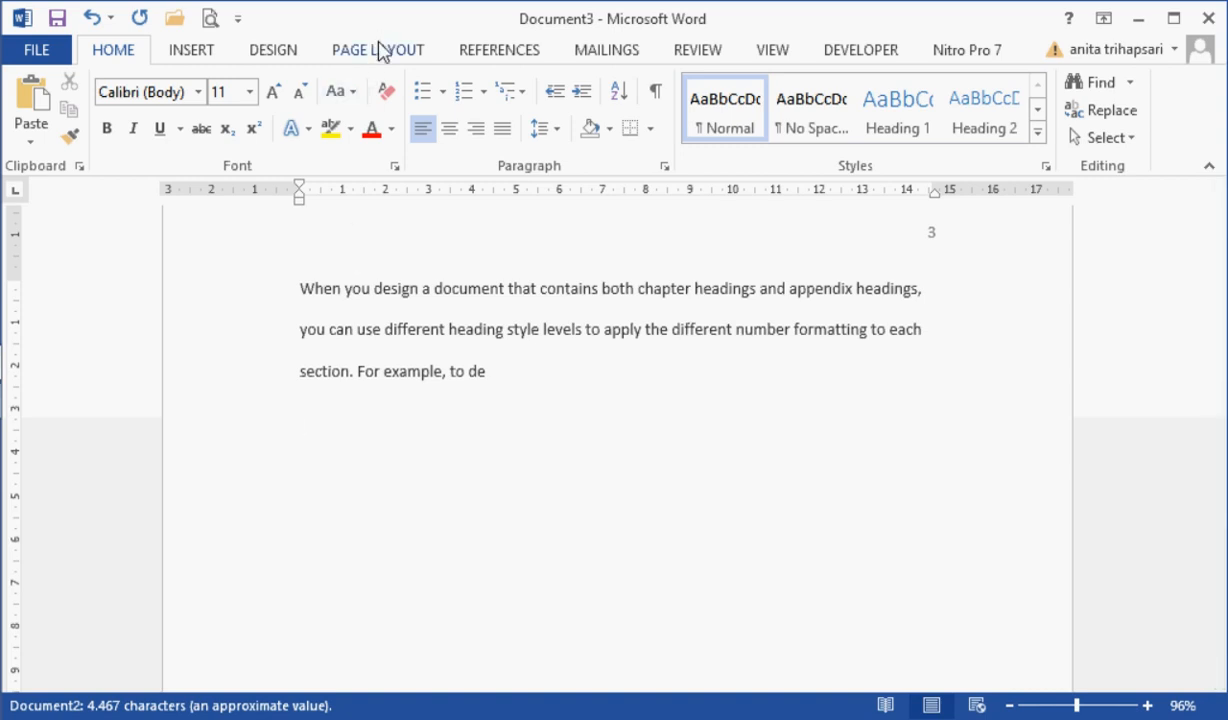
click(381, 52)
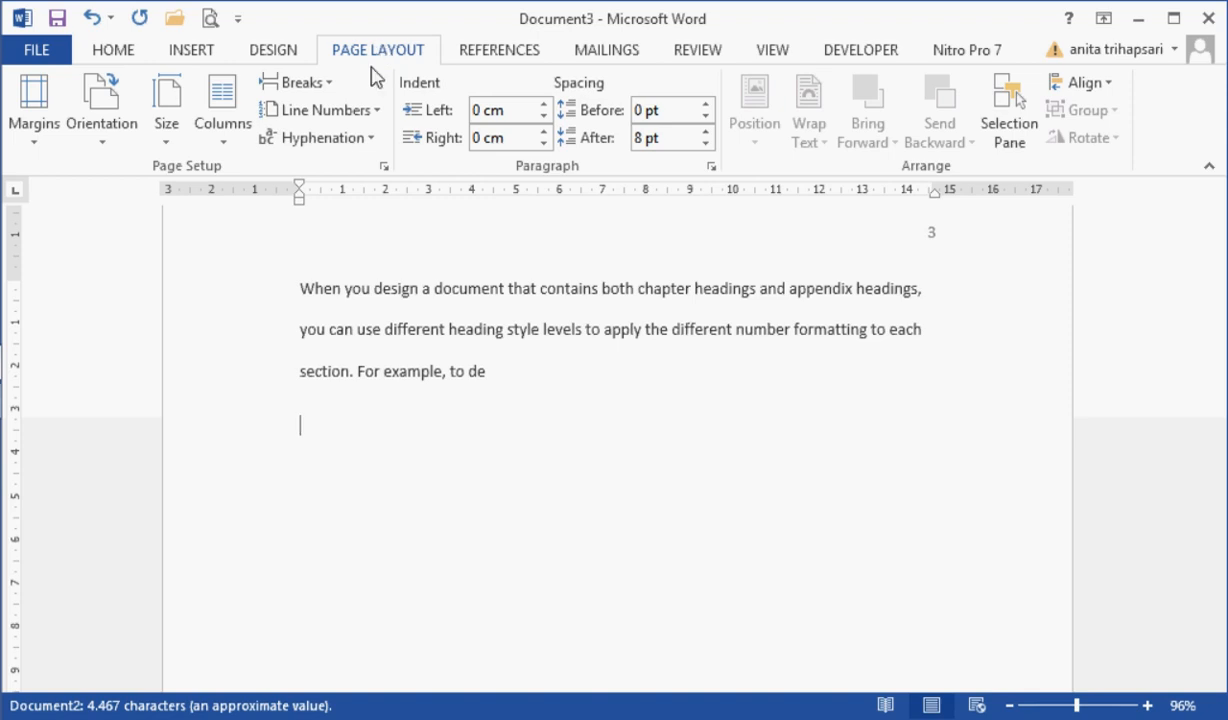
click(309, 86)
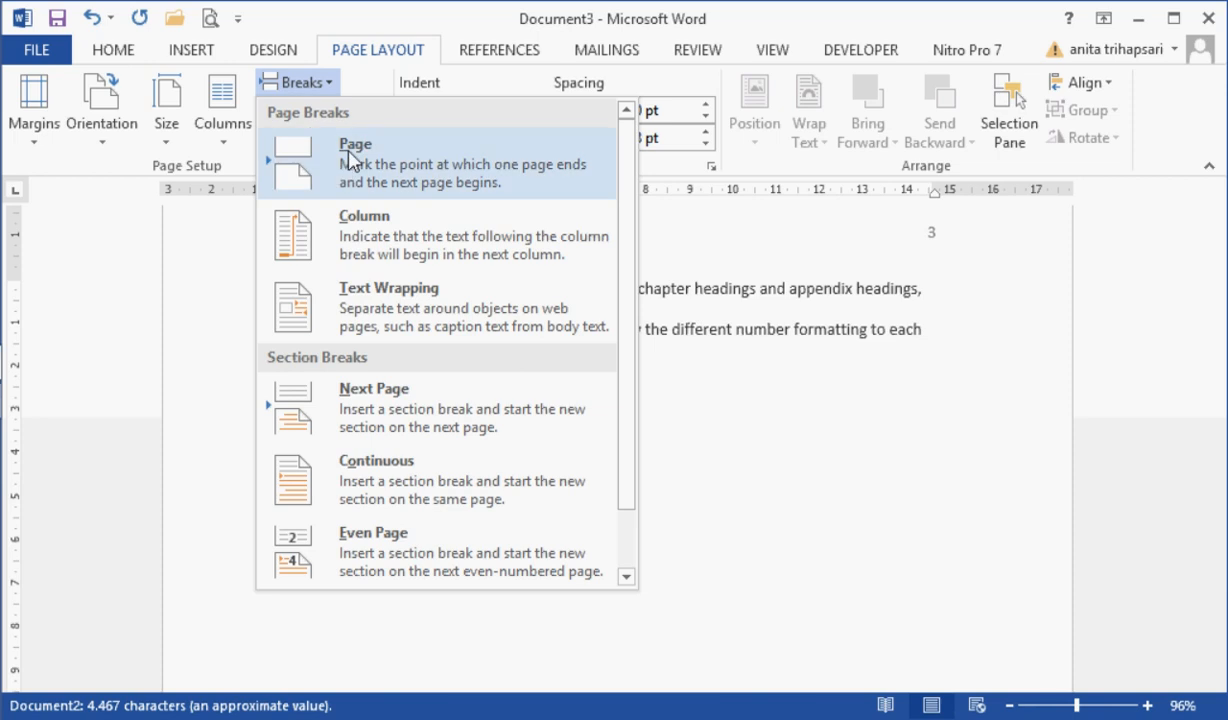
click(340, 410)
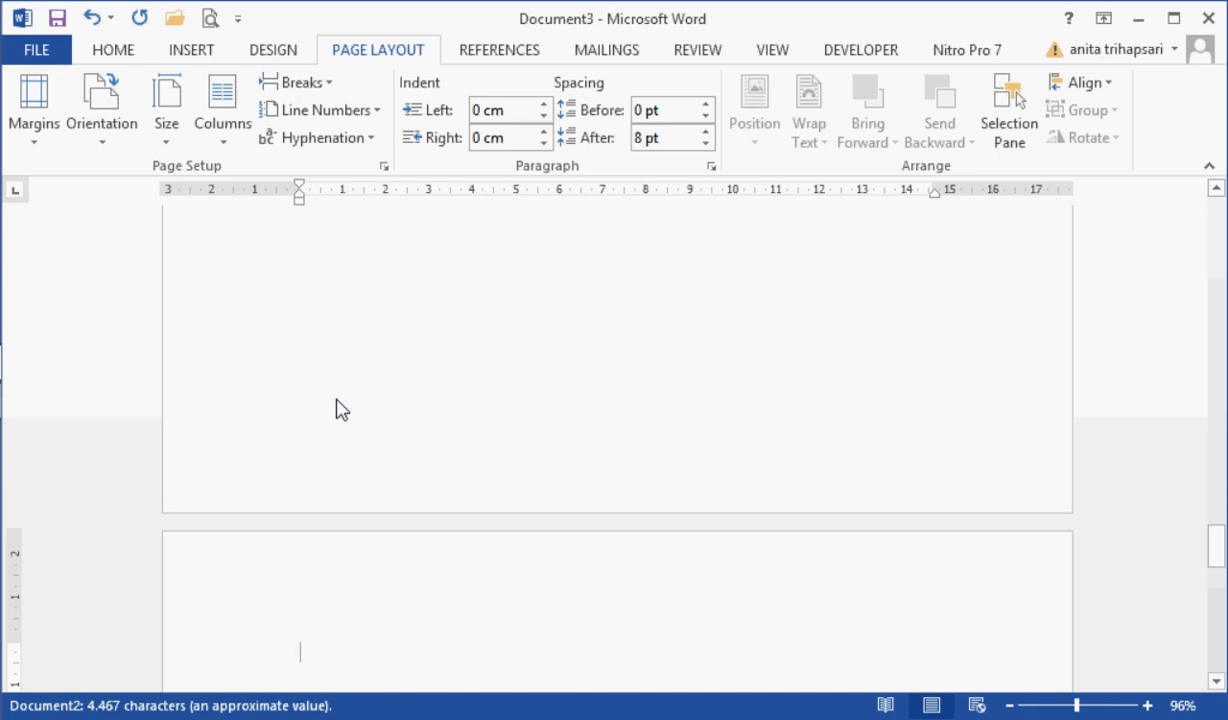
Step: Enter the centred chapter heading "BAB II" with "DASAR TEORI" on the line below it on the new page
text(BAB II)
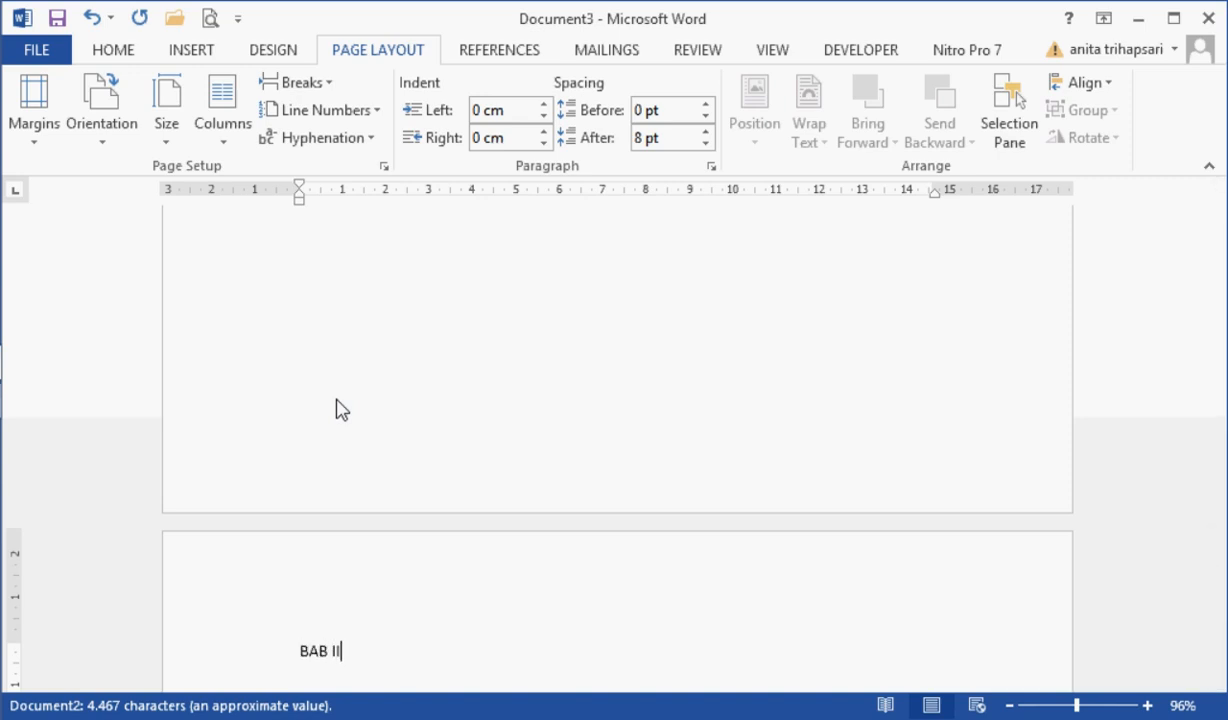
key(ctrl+e)
key(Return)
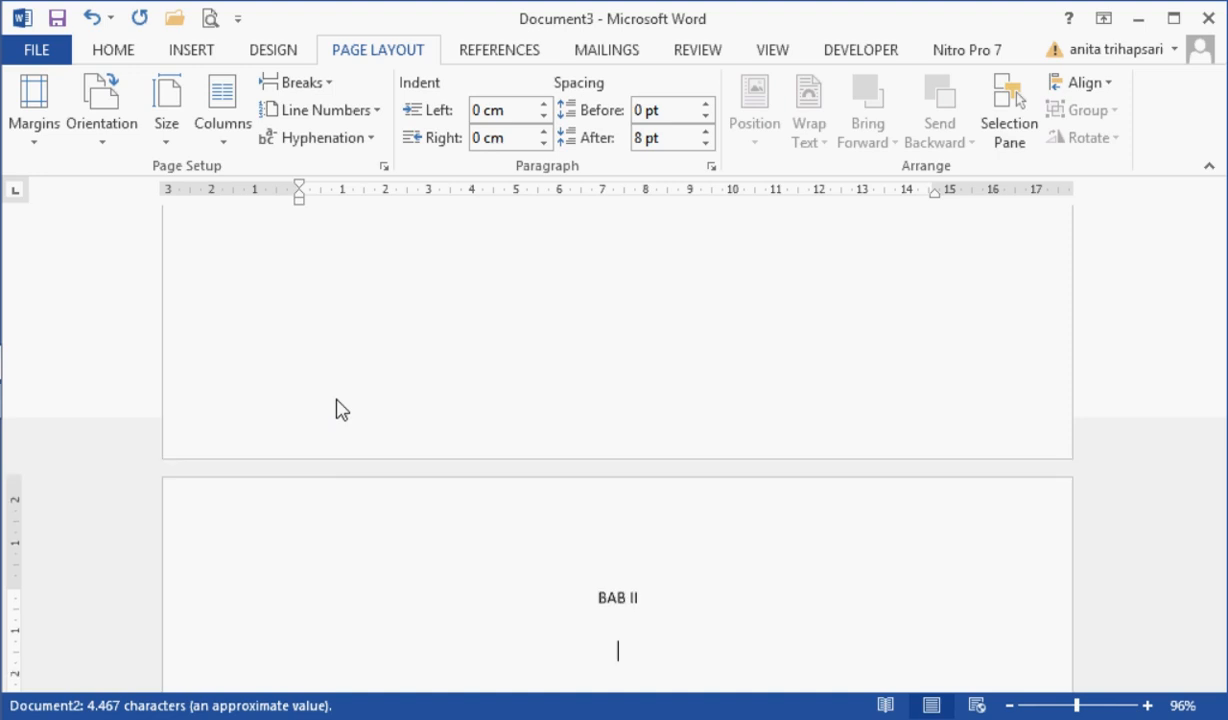
text(DASAR )
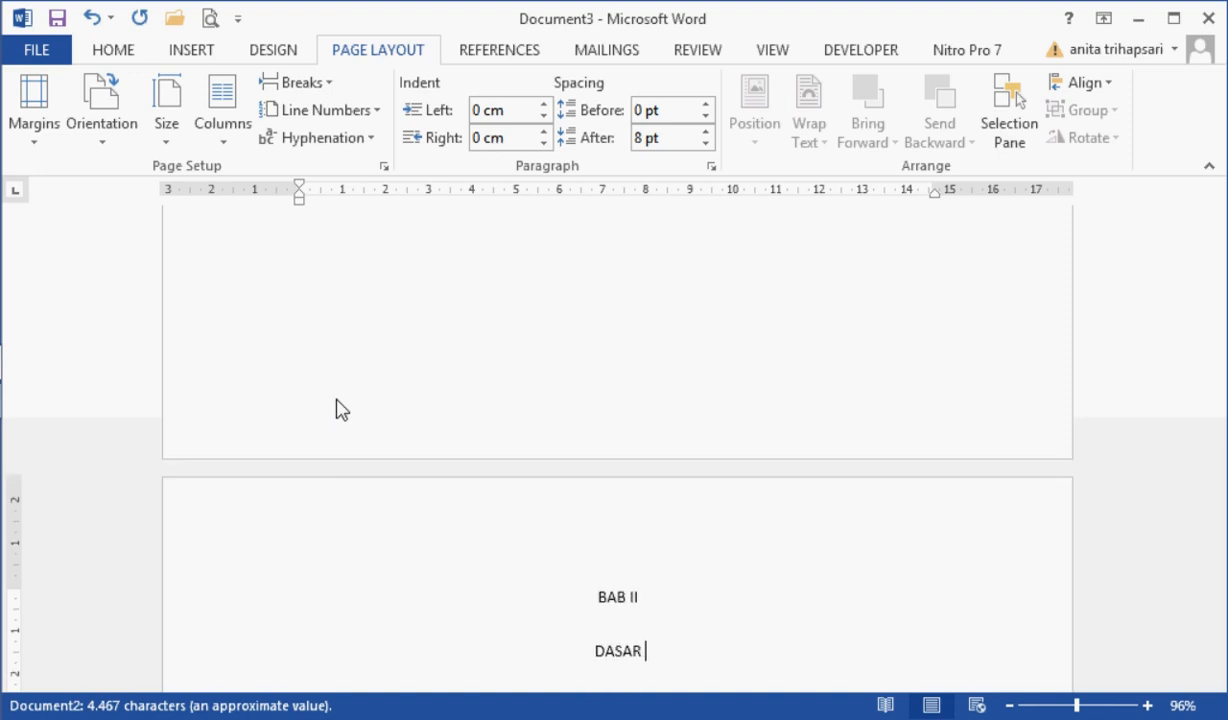
text(TEORI)
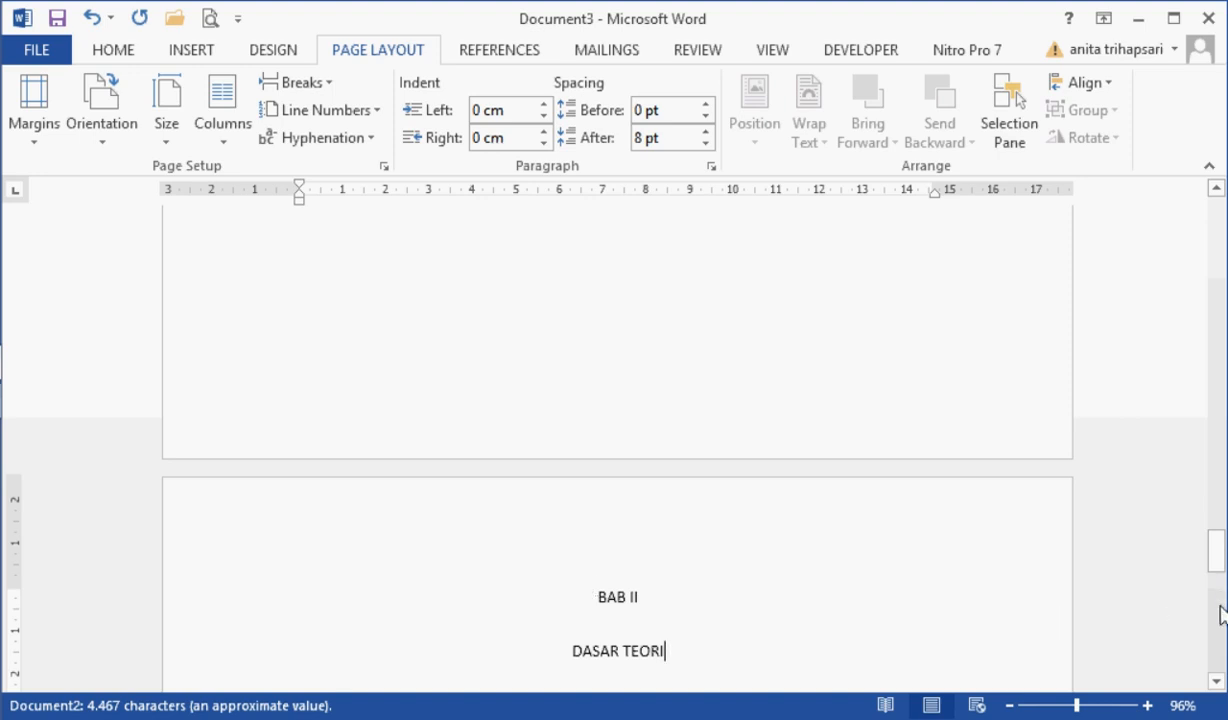
Step: Copy the last paragraph of page 1 and paste it below the DASAR TEORI heading, leaving a blank line between them
drag(1218, 558, 1220, 315)
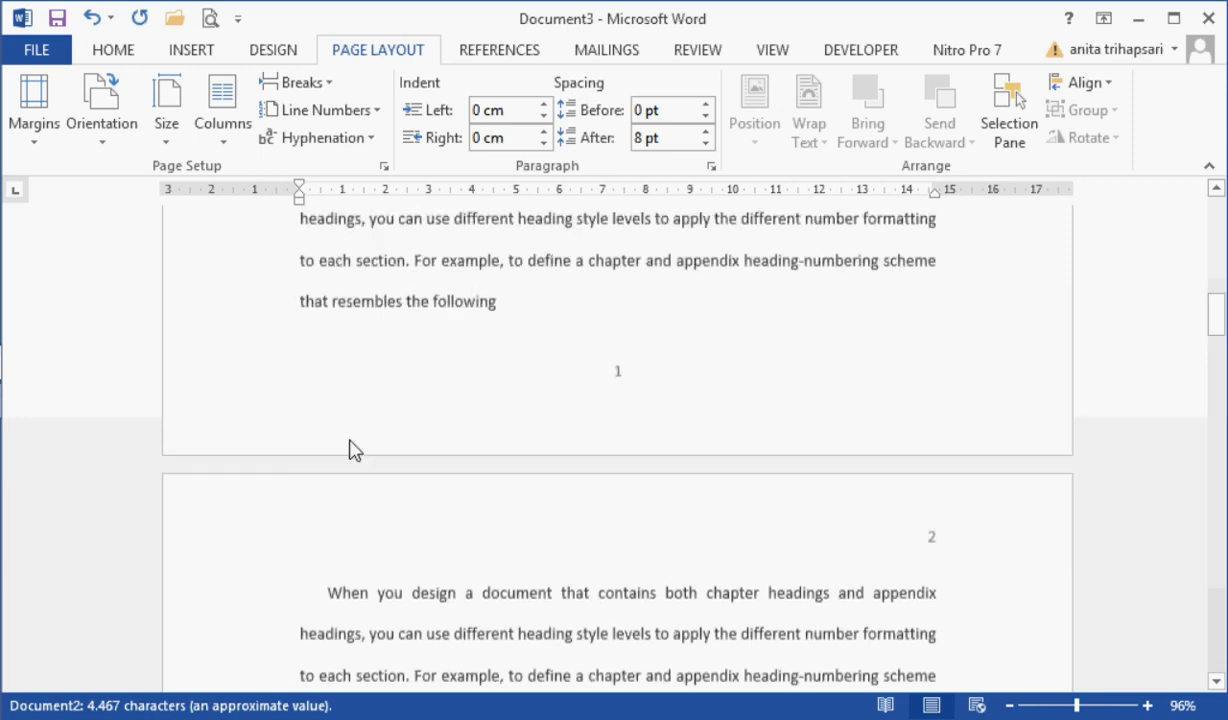
double_click(220, 297)
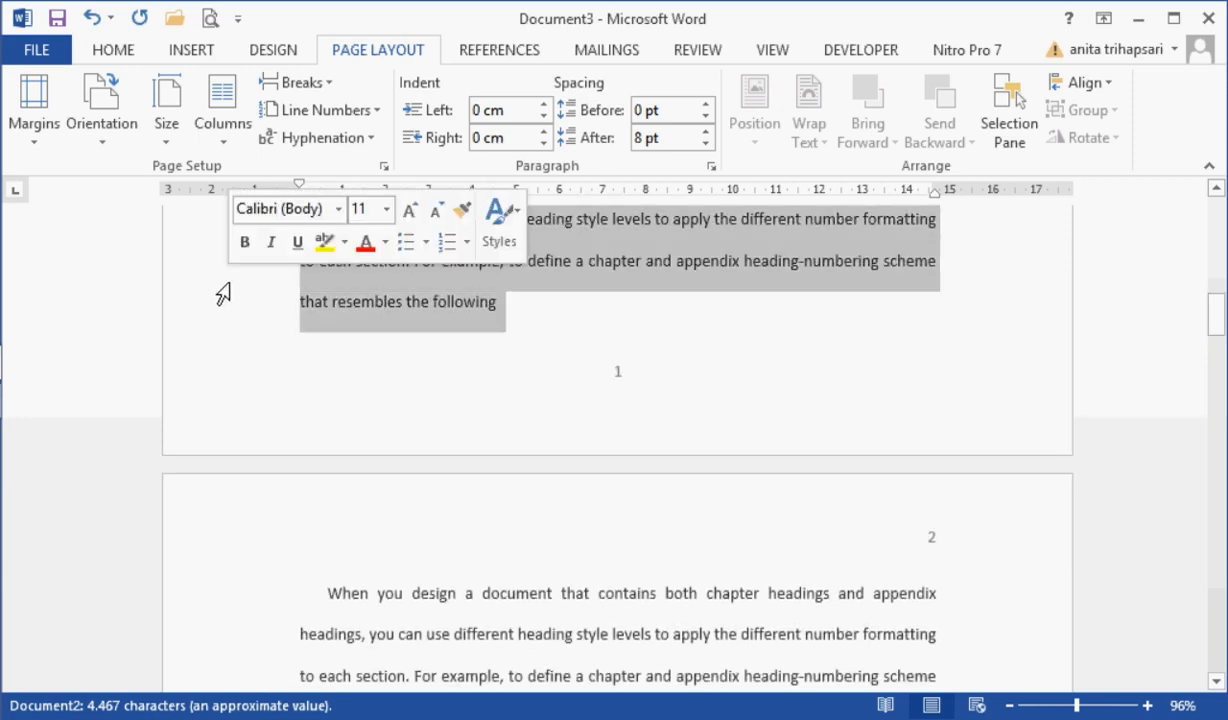
click(1214, 416)
click(1222, 460)
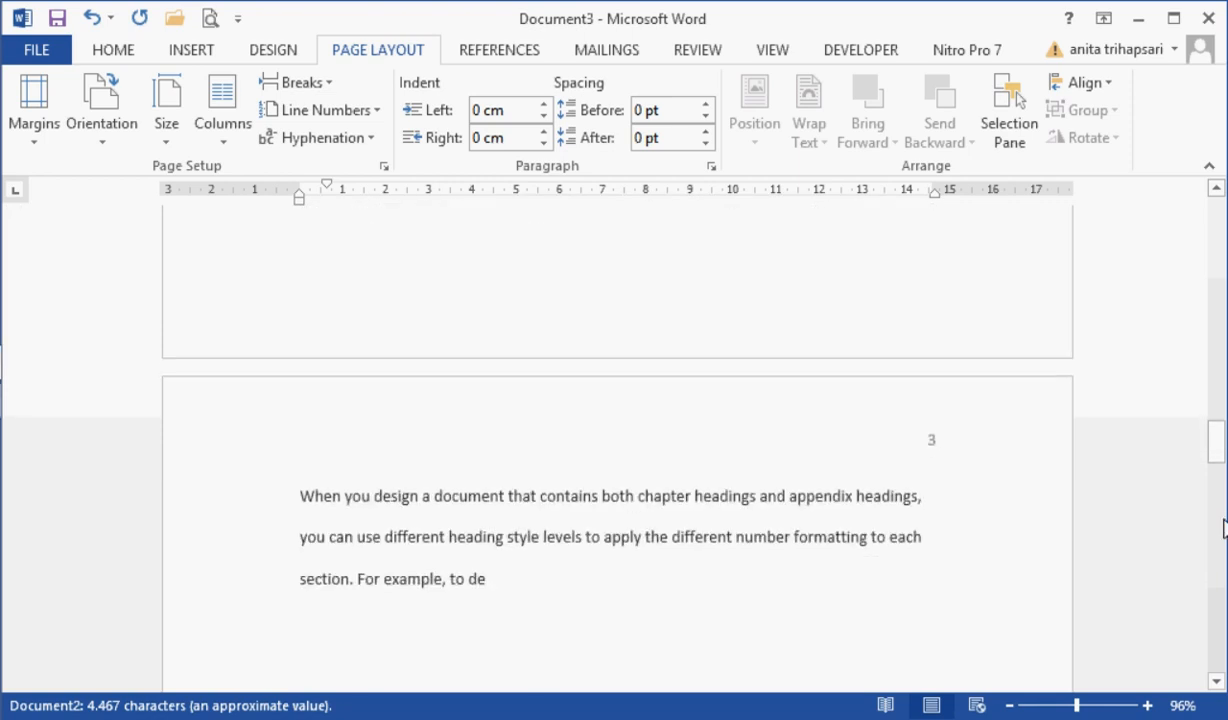
click(1222, 535)
click(1223, 580)
click(1222, 595)
click(740, 480)
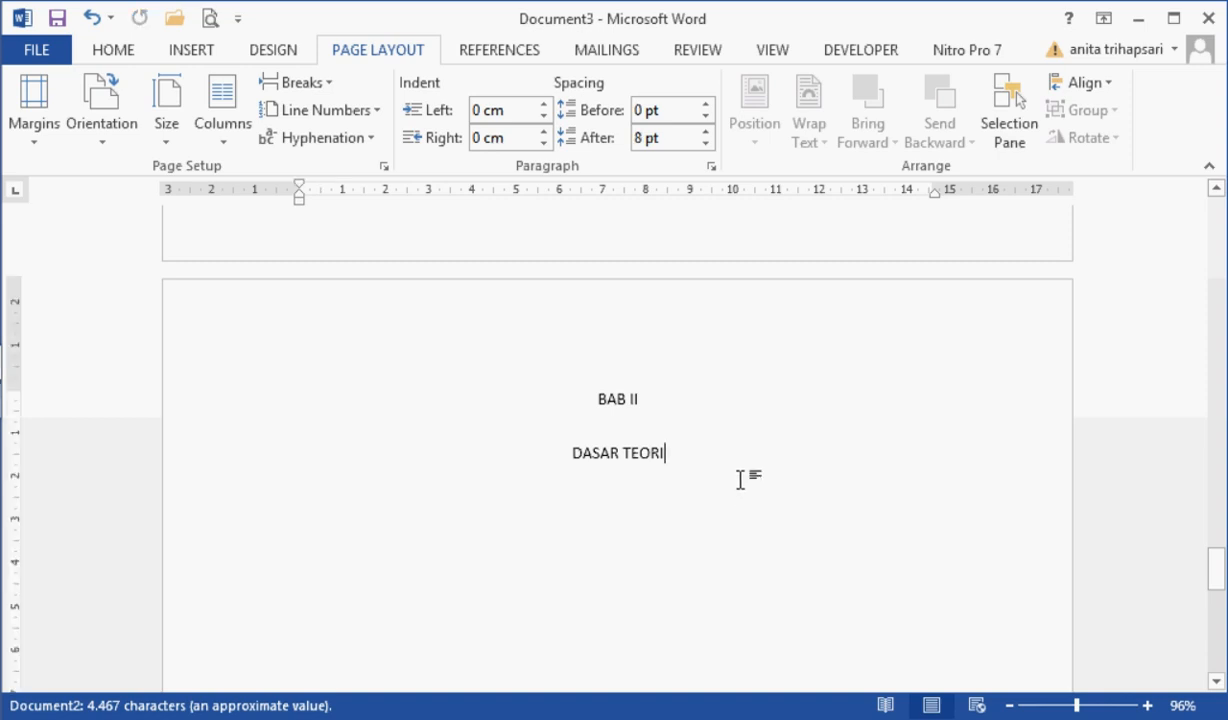
key(Return)
key(Return)
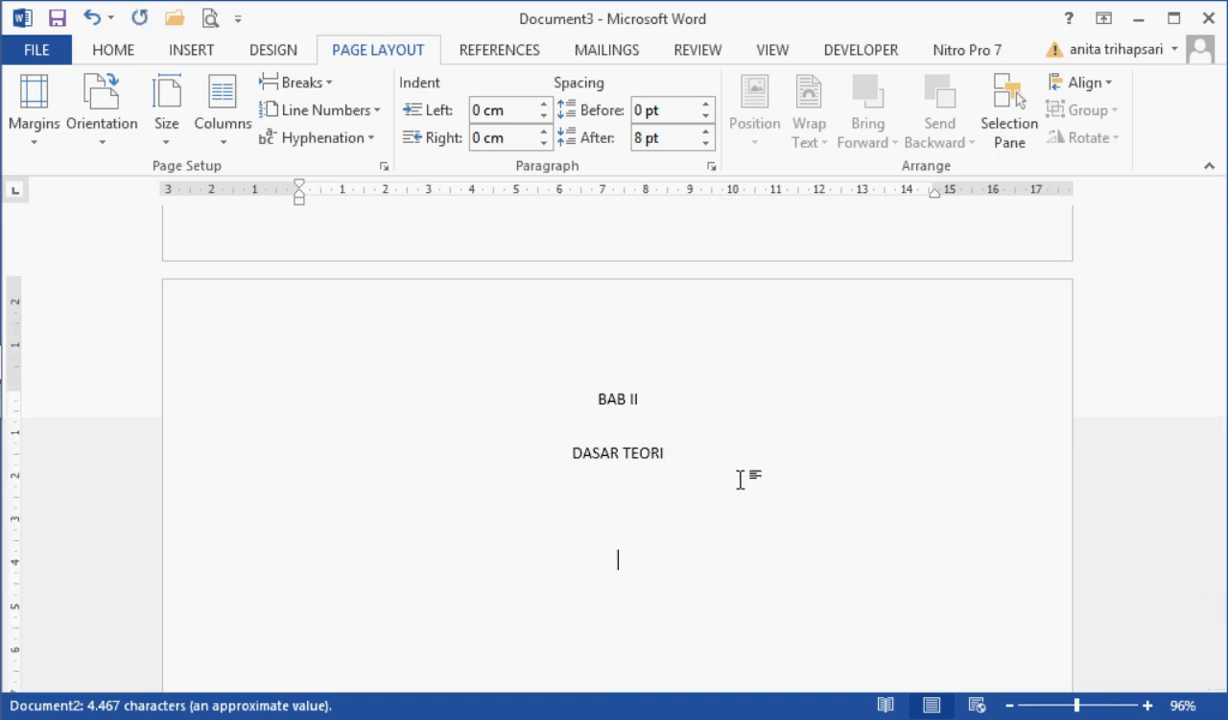
text(When you design a document that contains both chapter headings and appendix headings, you can use different heading style levels to apply the different number formatting to each section. For example, to define a chapter and appendix heading-numbering scheme that resembles the following)
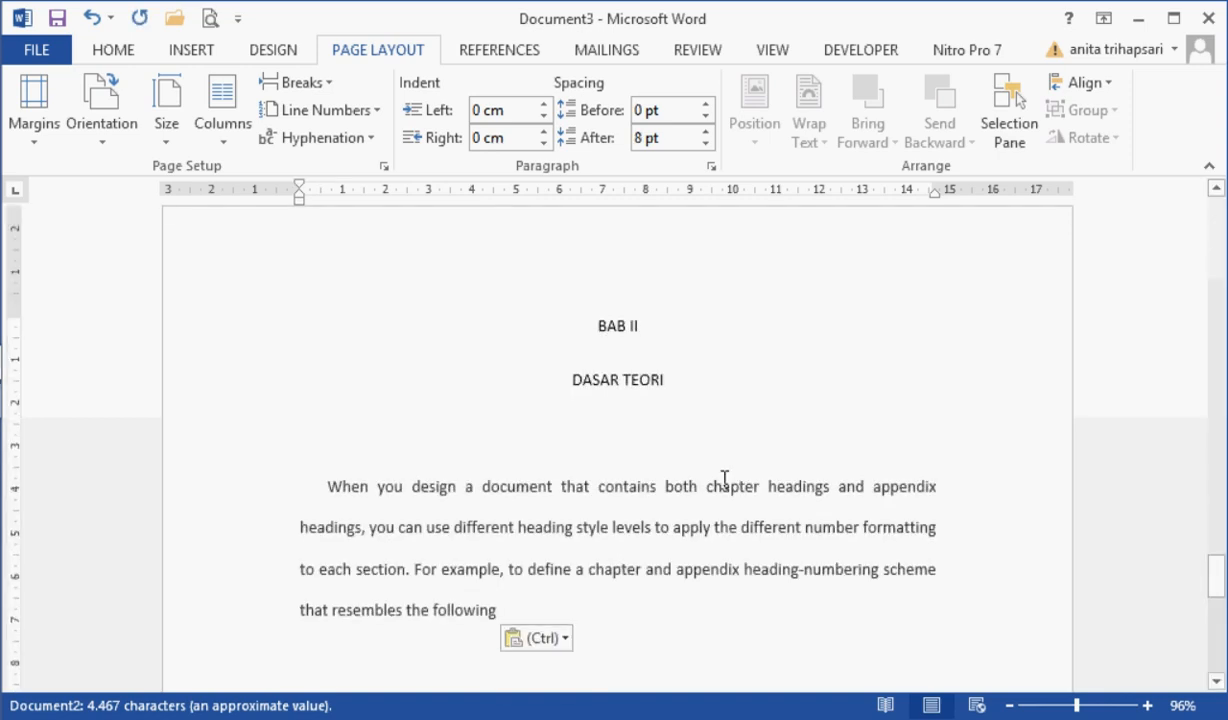
Step: Paste further copies of the paragraph under the BAB II chapter until its text runs onto a second page
key(ctrl+v)
key(ctrl+v)
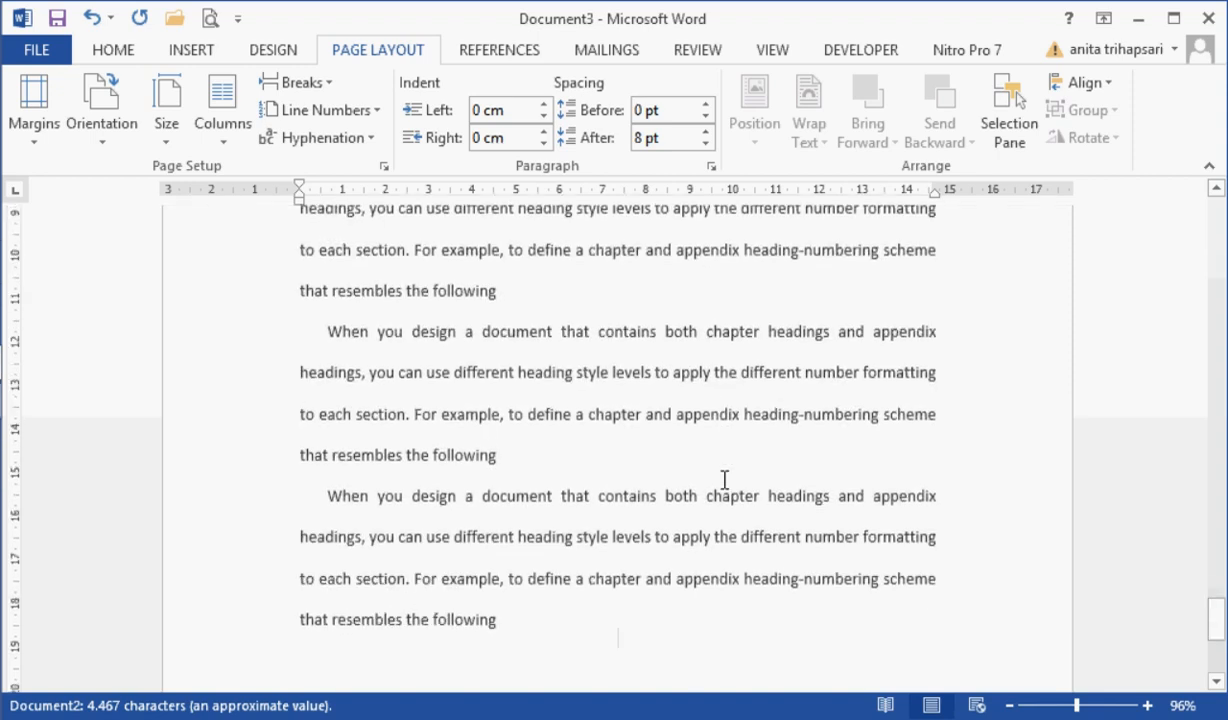
text(When you design a document that contains both chapter headings and appendix headings, you can use different heading style levels to apply the different number formatting to each section. For example, to define a chapter and appendix heading-numbering scheme that resembles the following)
text(When you design a document that contains both chapter headings and appendix headings, you can use different heading style levels to apply the different number formatting to each section. For example, to define a chapter and appendix heading-numbering scheme that resembles the following)
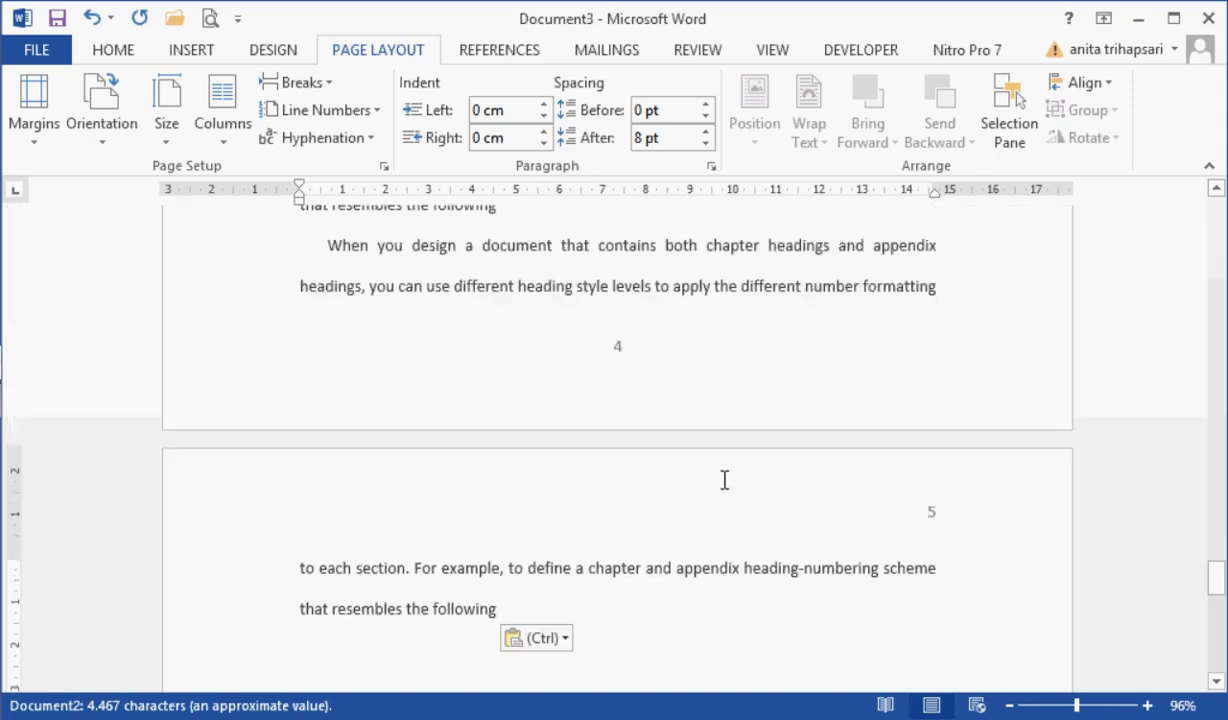